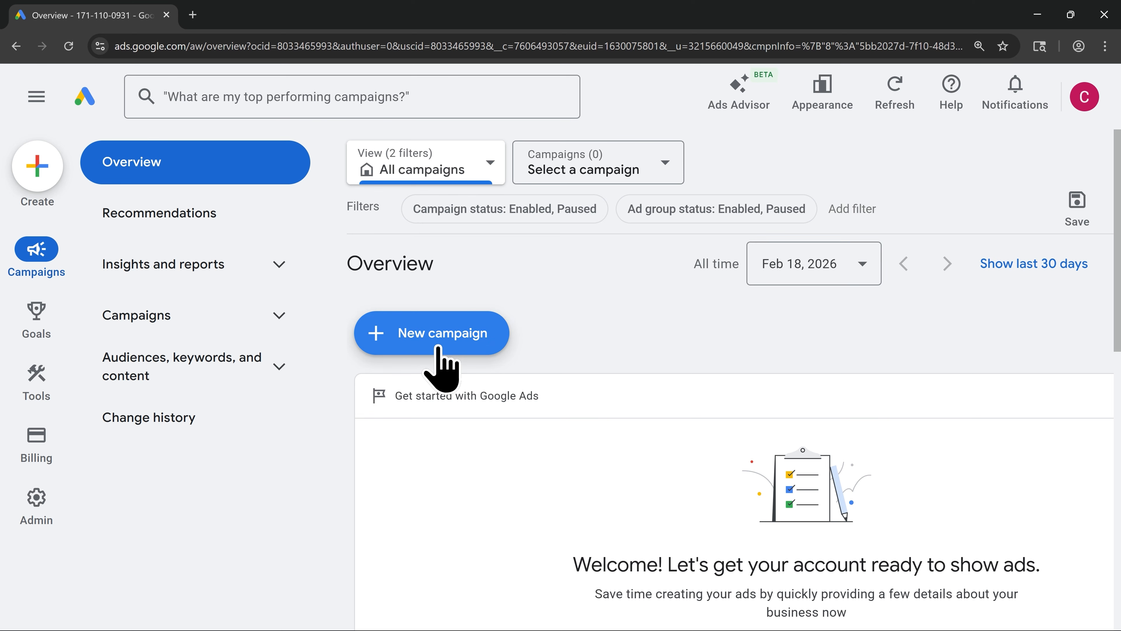
{"action": "left_click", "coordinate": [439, 350]}
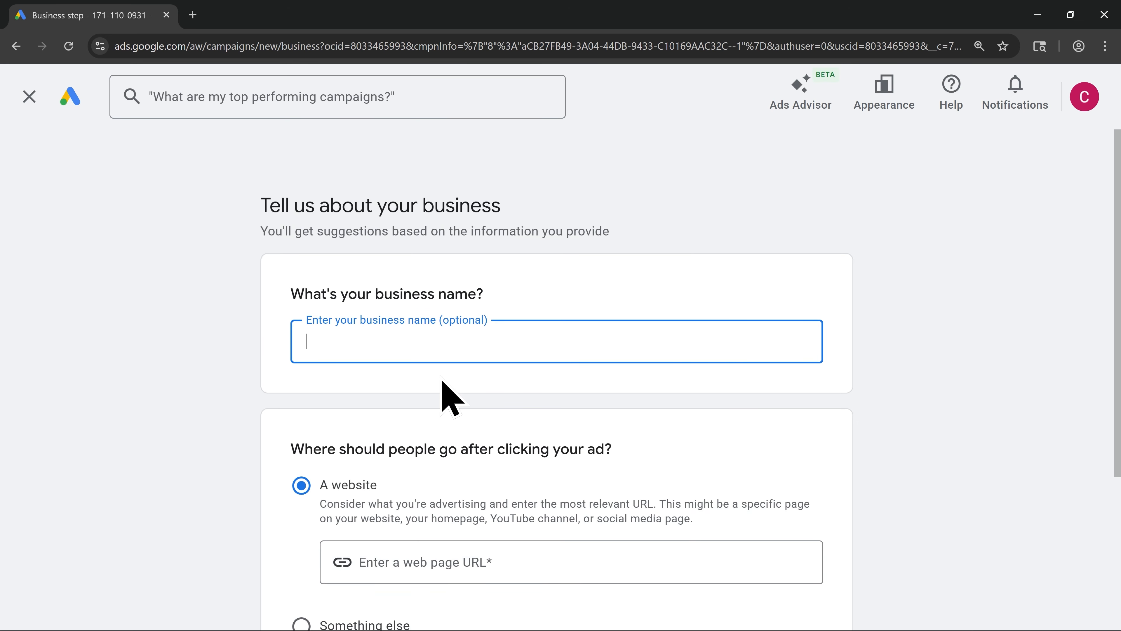
{"action": "type", "text": "Caleb's Cleaning Company"}
{"action": "scroll", "coordinate": [437, 389], "scroll_direction": "down", "scroll_amount": 3}
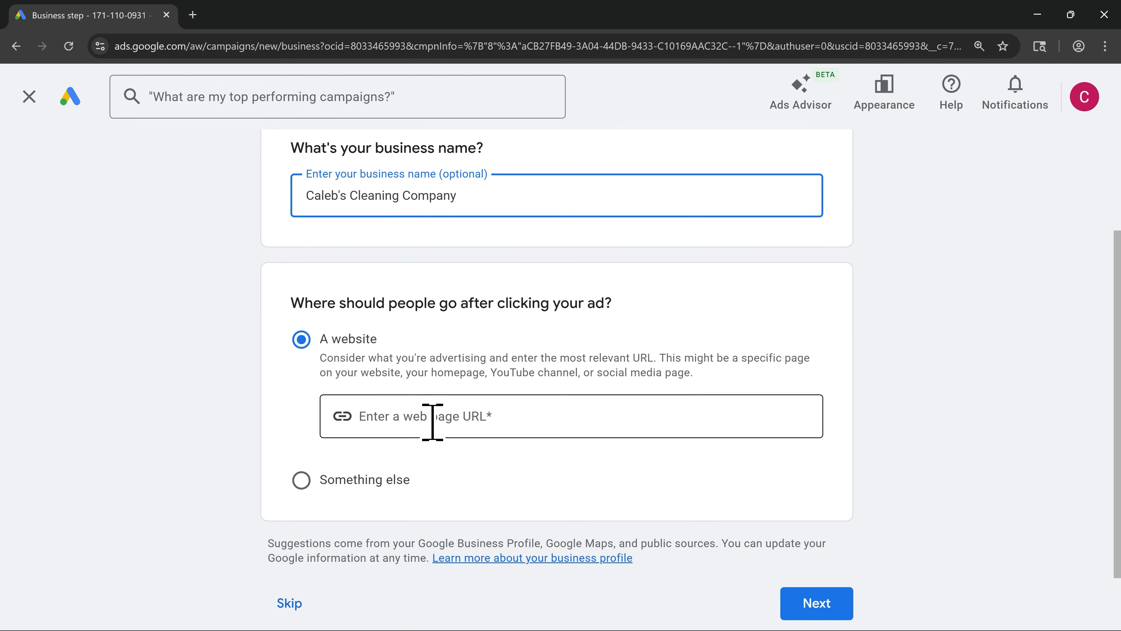
{"action": "left_click", "coordinate": [433, 422]}
{"action": "type", "text": "www.calebscleaningcompany.com"}
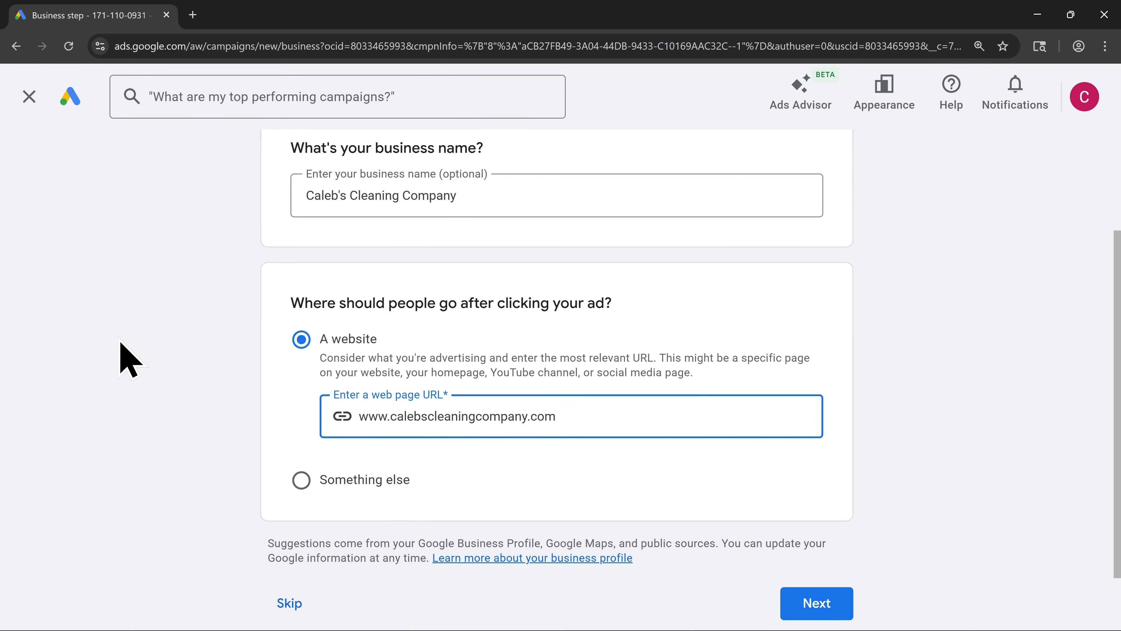
{"action": "scroll", "coordinate": [120, 353], "scroll_direction": "down", "scroll_amount": 2}
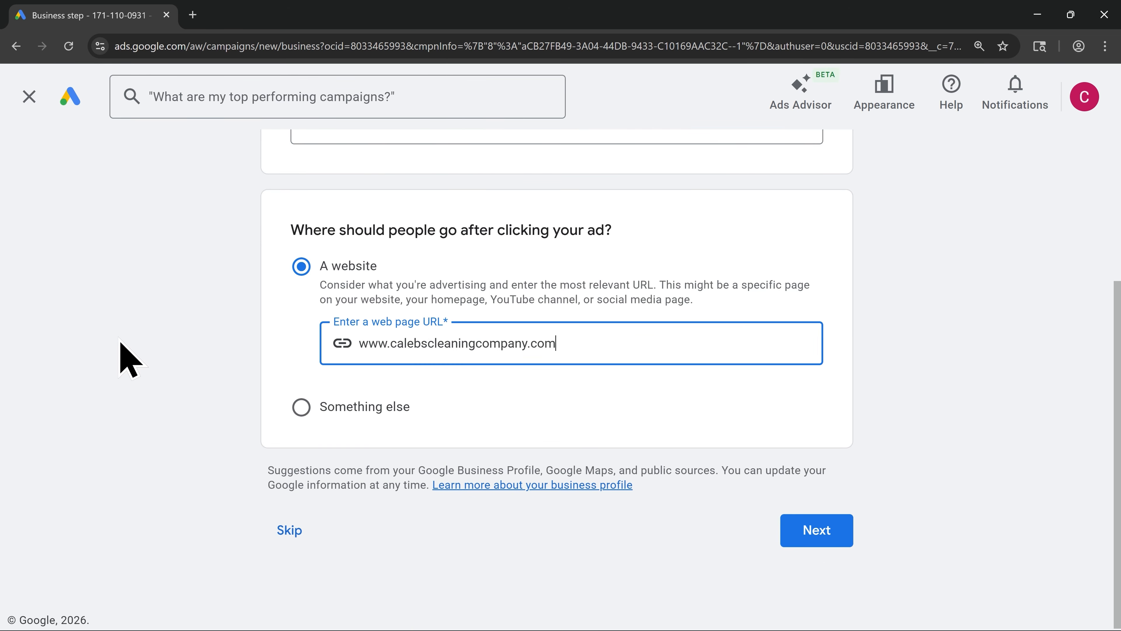
{"action": "left_click", "coordinate": [812, 544]}
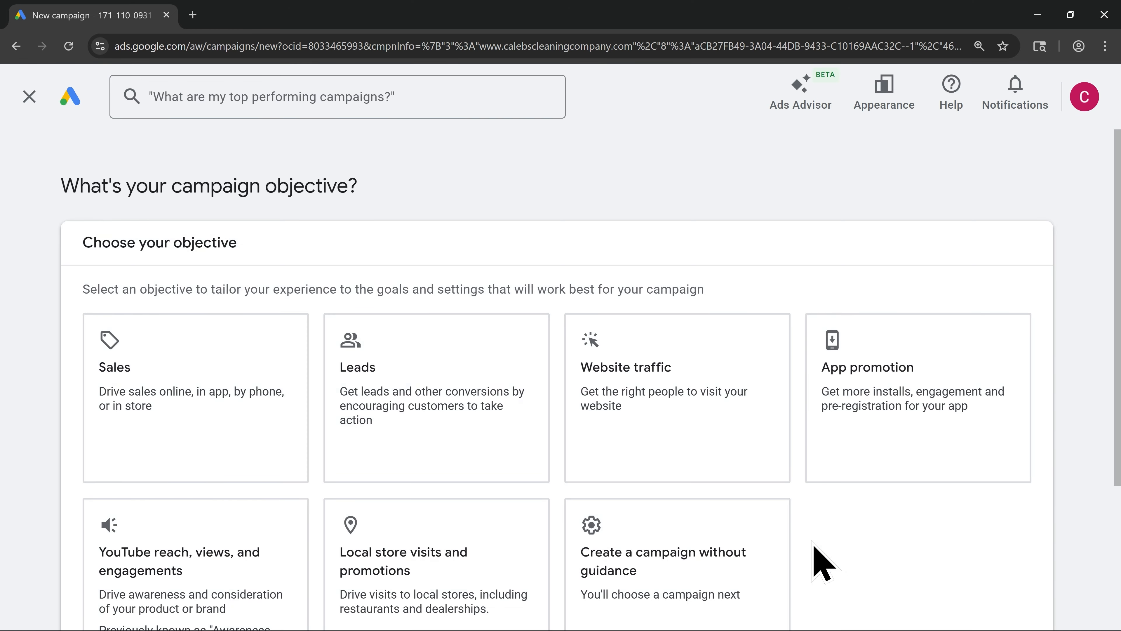
Choose to create a campaign without guidance and select Search as the campaign type
{"action": "scroll", "coordinate": [814, 552], "scroll_direction": "down", "scroll_amount": 3}
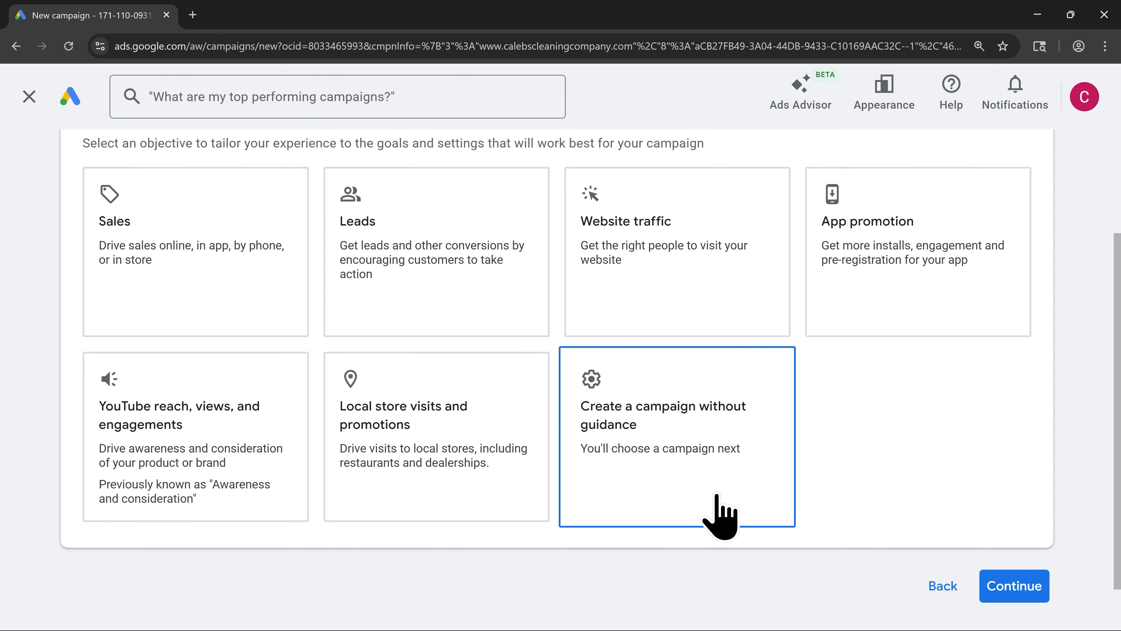
{"action": "left_click", "coordinate": [717, 495]}
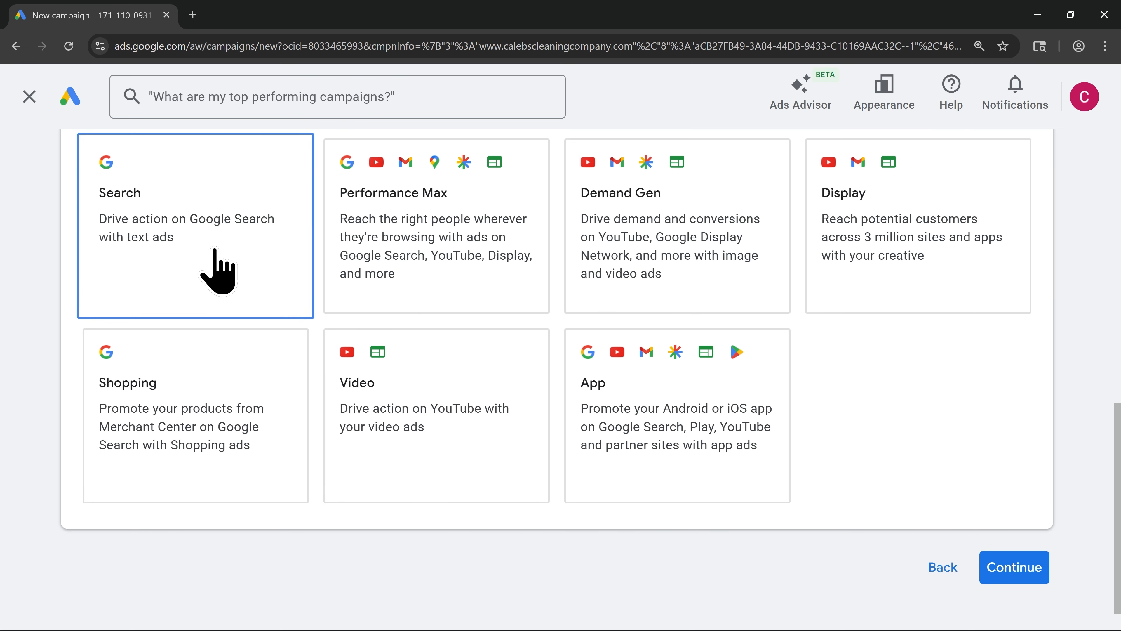
{"action": "left_click", "coordinate": [217, 270]}
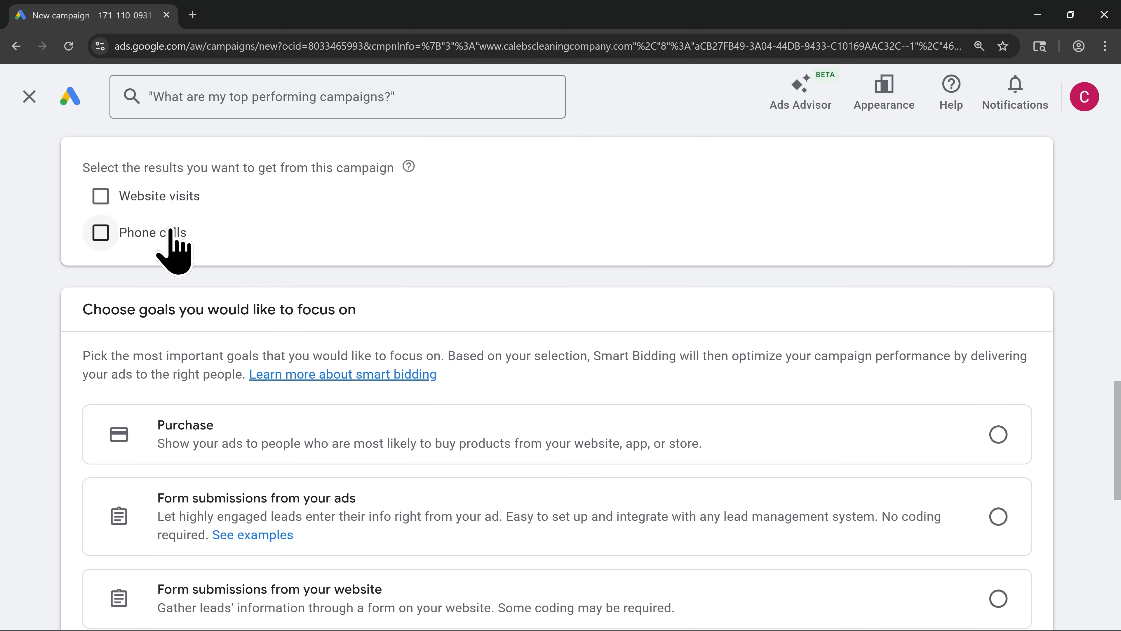
Select website visits as the desired result and form submissions from your website as the goal to focus on
{"action": "left_click", "coordinate": [100, 196]}
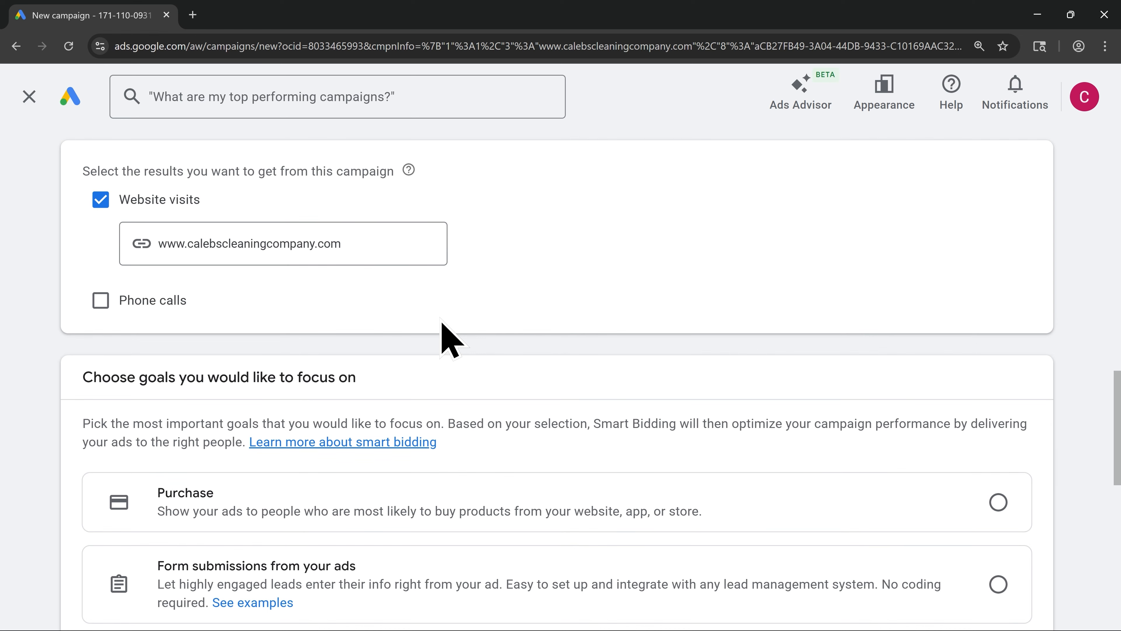
{"action": "scroll", "coordinate": [472, 355], "scroll_direction": "down", "scroll_amount": 5}
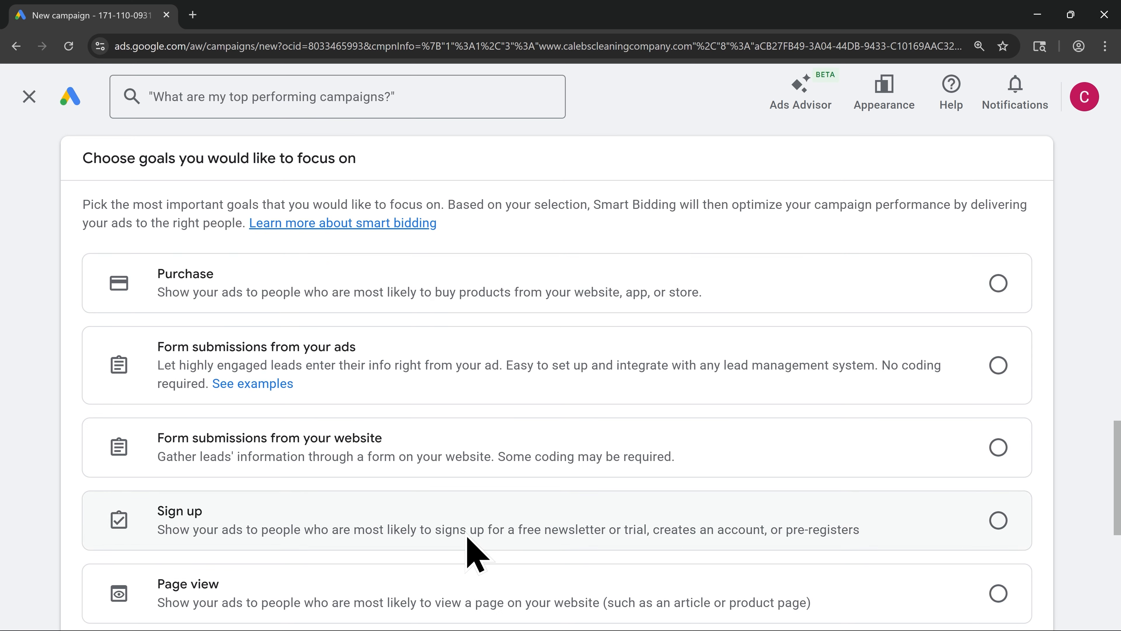
{"action": "left_click", "coordinate": [375, 486]}
Name the campaign Example Tutorial Campaign, then agree to the enhanced conversions terms and continue to bidding
{"action": "scroll", "coordinate": [459, 486], "scroll_direction": "down", "scroll_amount": 5}
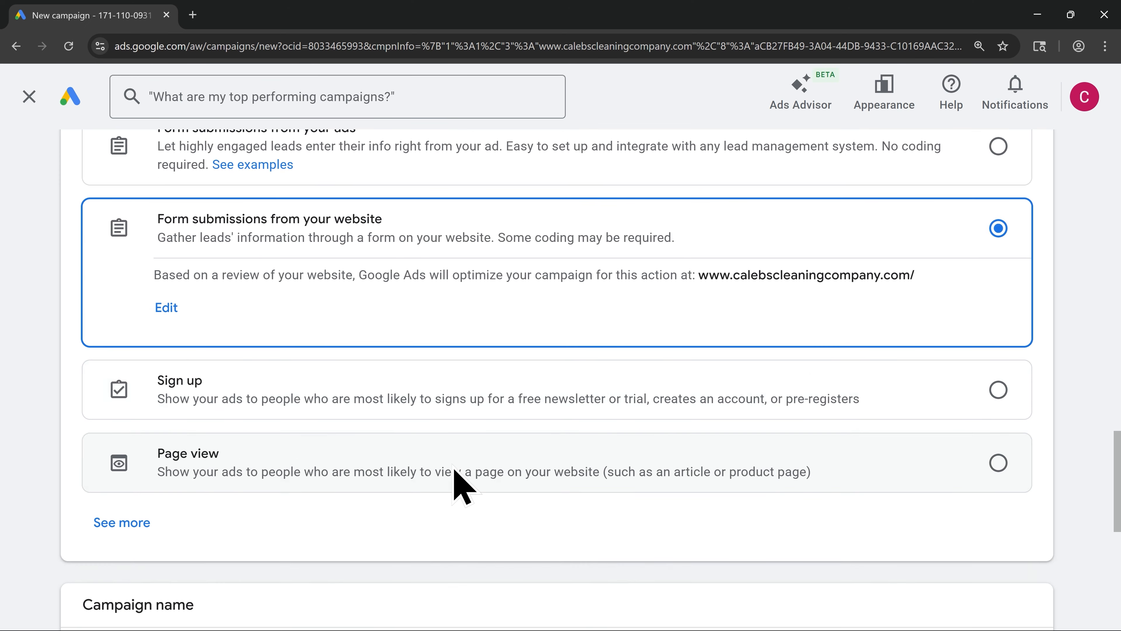
{"action": "scroll", "coordinate": [459, 486], "scroll_direction": "down", "scroll_amount": 5}
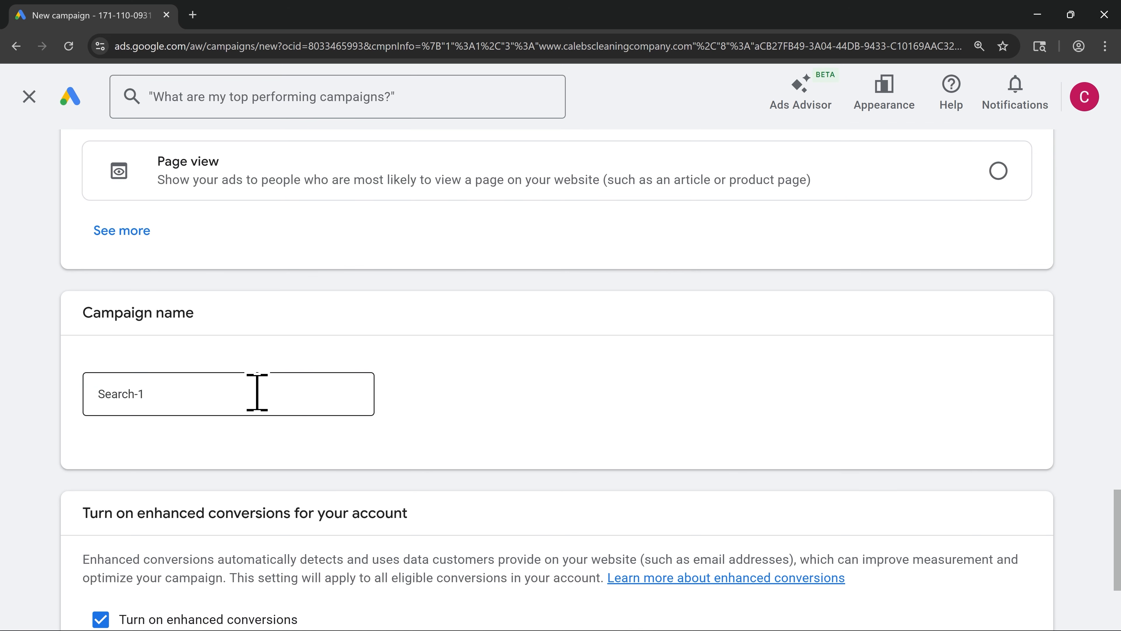
{"action": "left_click", "coordinate": [257, 392]}
{"action": "key", "text": "ctrl+a"}
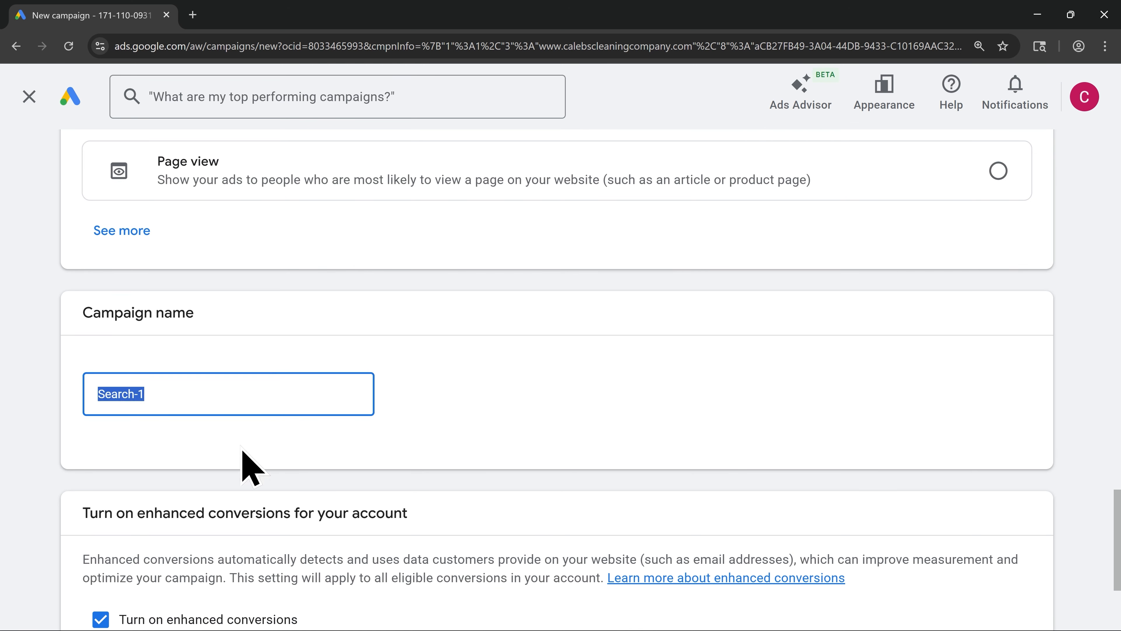
{"action": "type", "text": "Example Tutorial"}
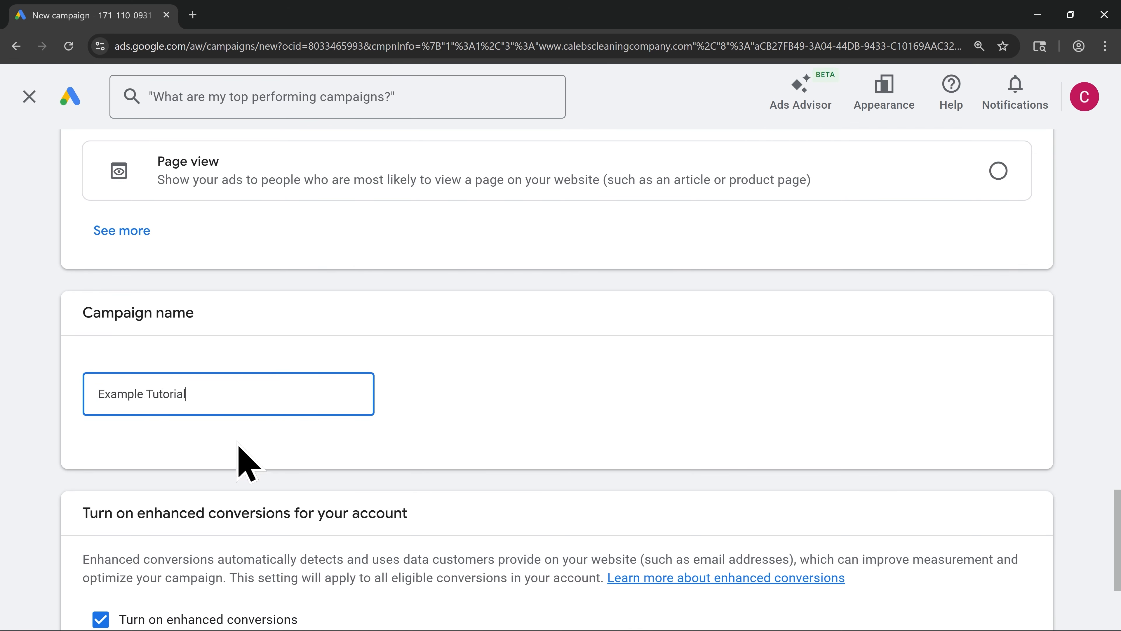
{"action": "type", "text": " Campaign"}
{"action": "left_click", "coordinate": [219, 435]}
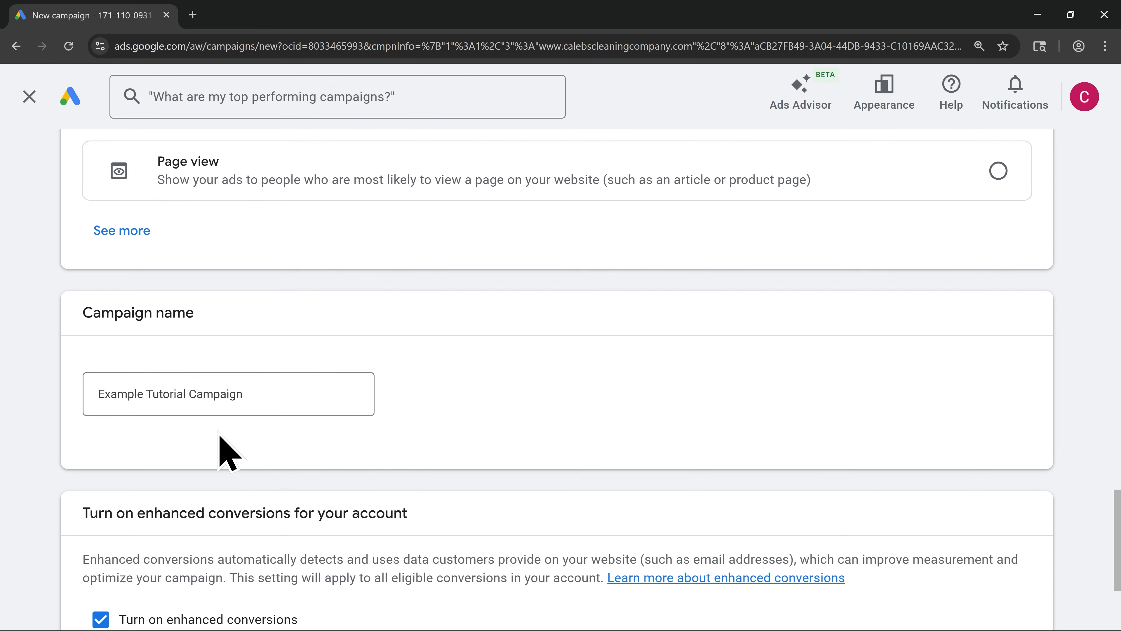
{"action": "scroll", "coordinate": [219, 435], "scroll_direction": "down", "scroll_amount": 3}
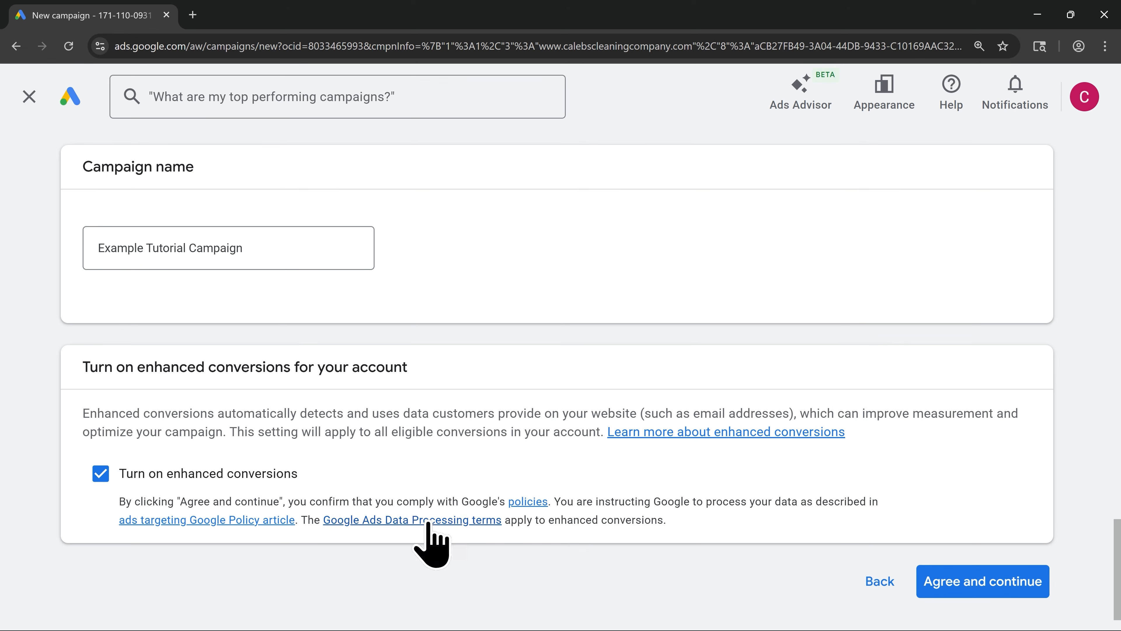
{"action": "left_click", "coordinate": [990, 582]}
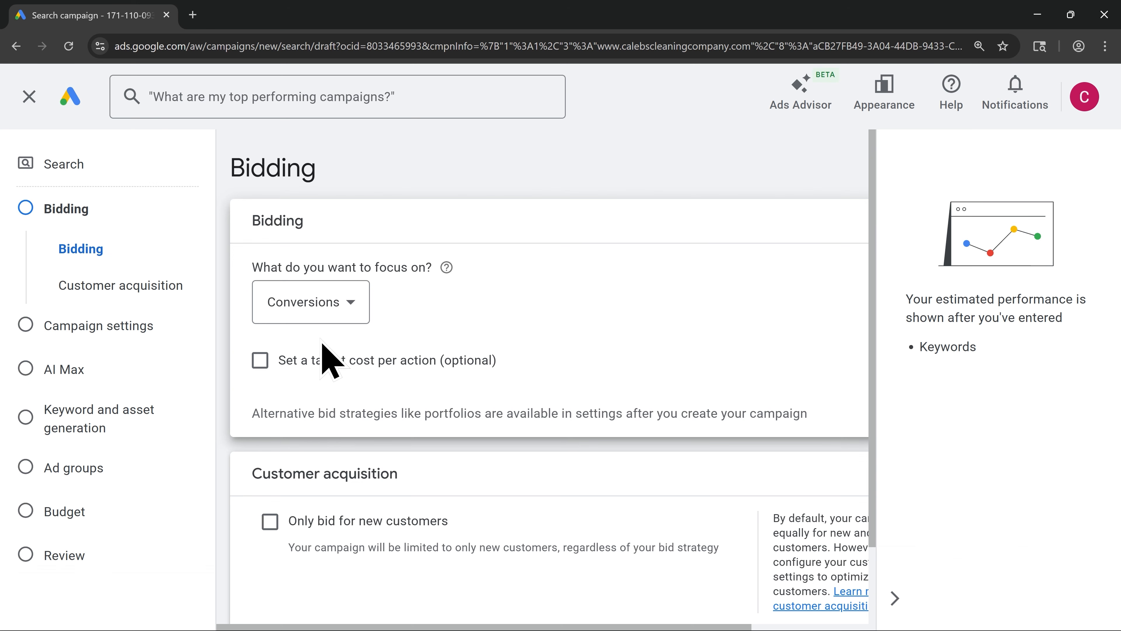
Focus bidding on clicks with a maximum cost-per-click bid limit of $10 and proceed to the campaign settings
{"action": "left_click", "coordinate": [324, 312]}
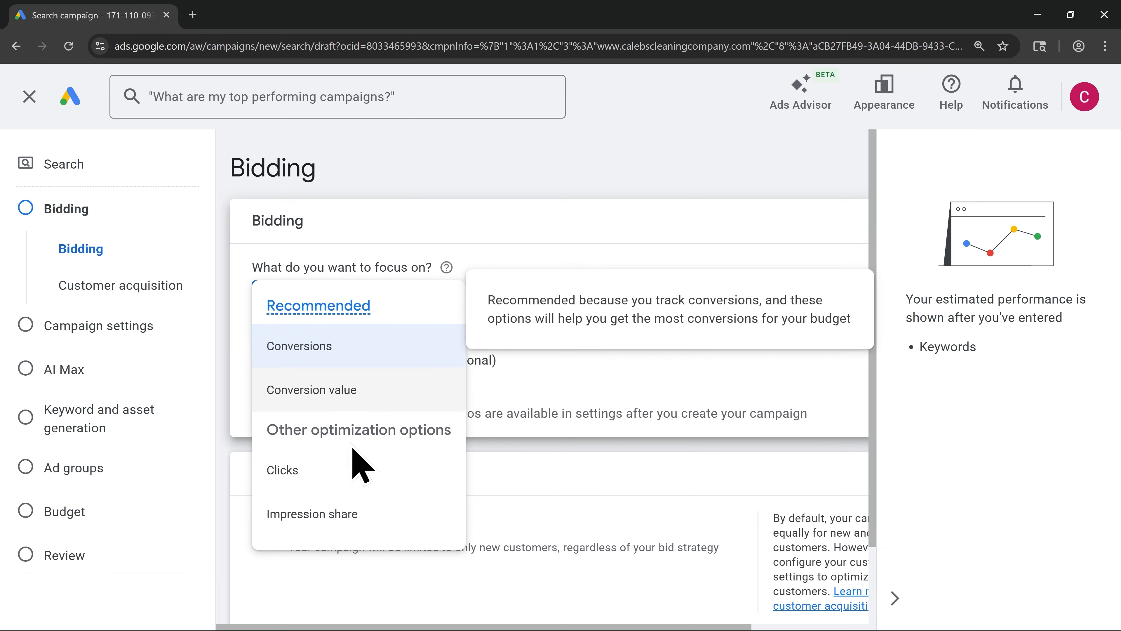
{"action": "left_click", "coordinate": [347, 470]}
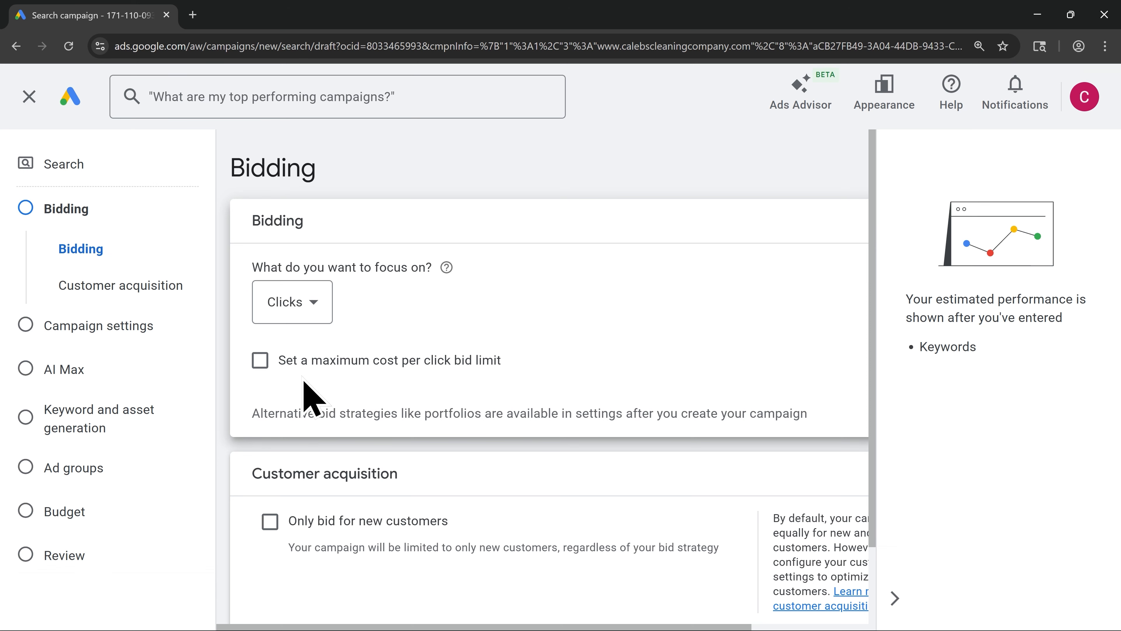
{"action": "left_click", "coordinate": [259, 361]}
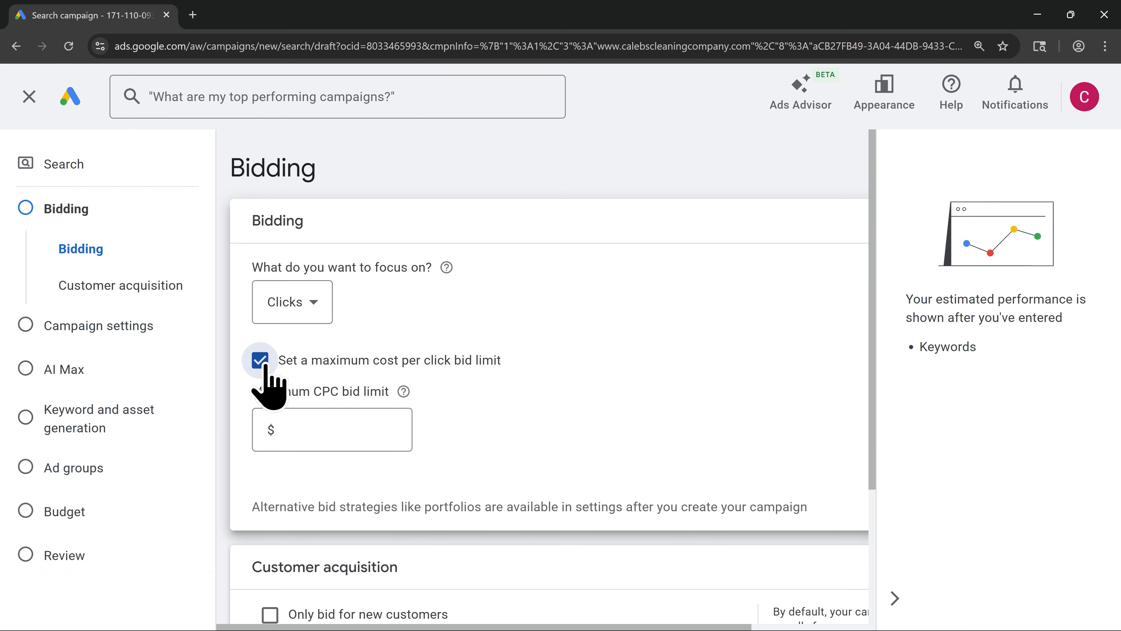
{"action": "left_click", "coordinate": [309, 426]}
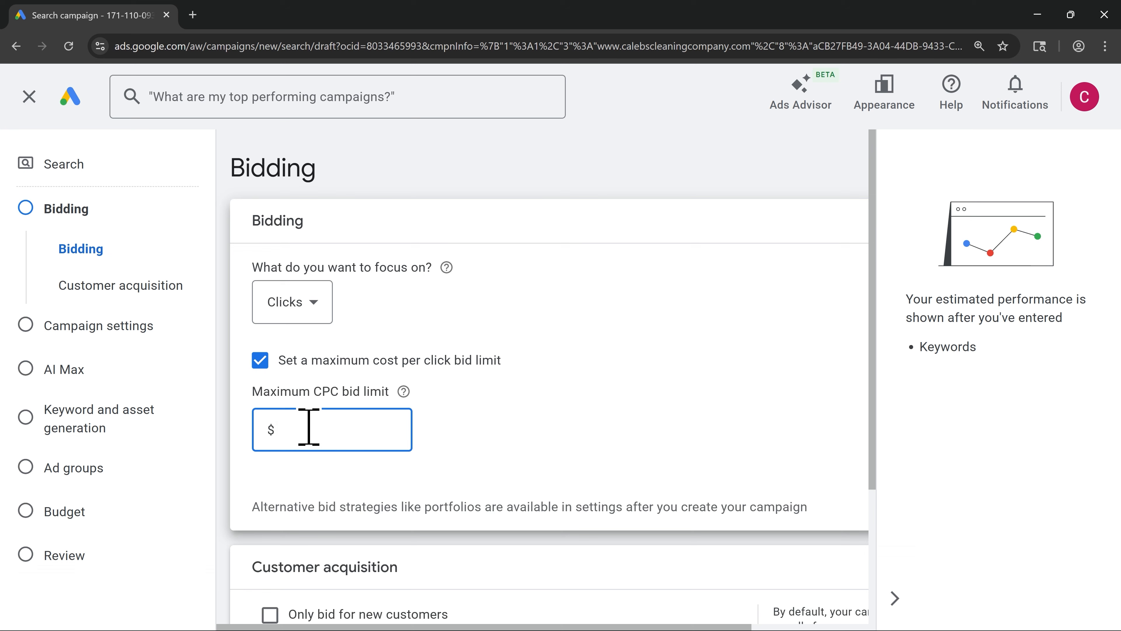
{"action": "type", "text": "10"}
{"action": "scroll", "coordinate": [345, 458], "scroll_direction": "down", "scroll_amount": 4}
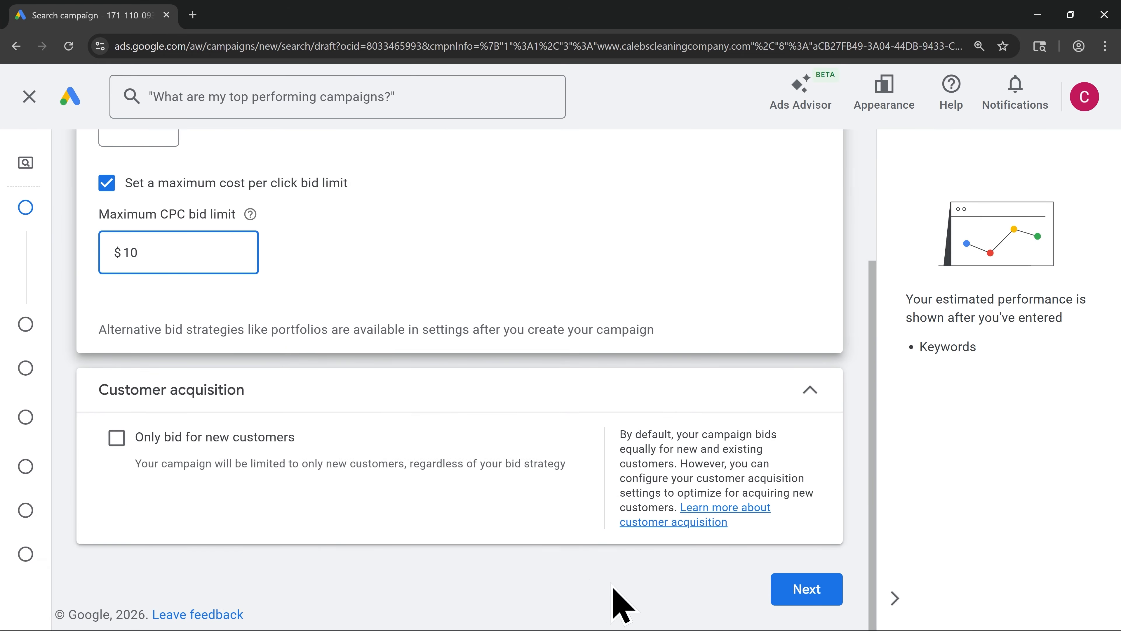
{"action": "left_click", "coordinate": [807, 590]}
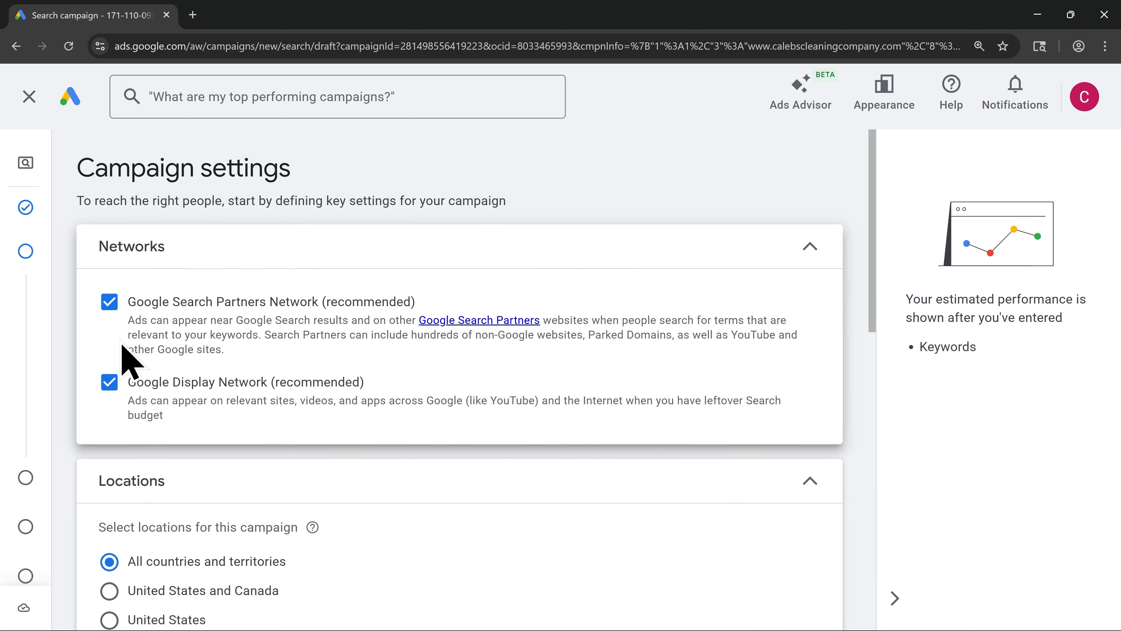
Exclude the Google Search Partners Network and the Google Display Network from the campaign
{"action": "left_click", "coordinate": [109, 303]}
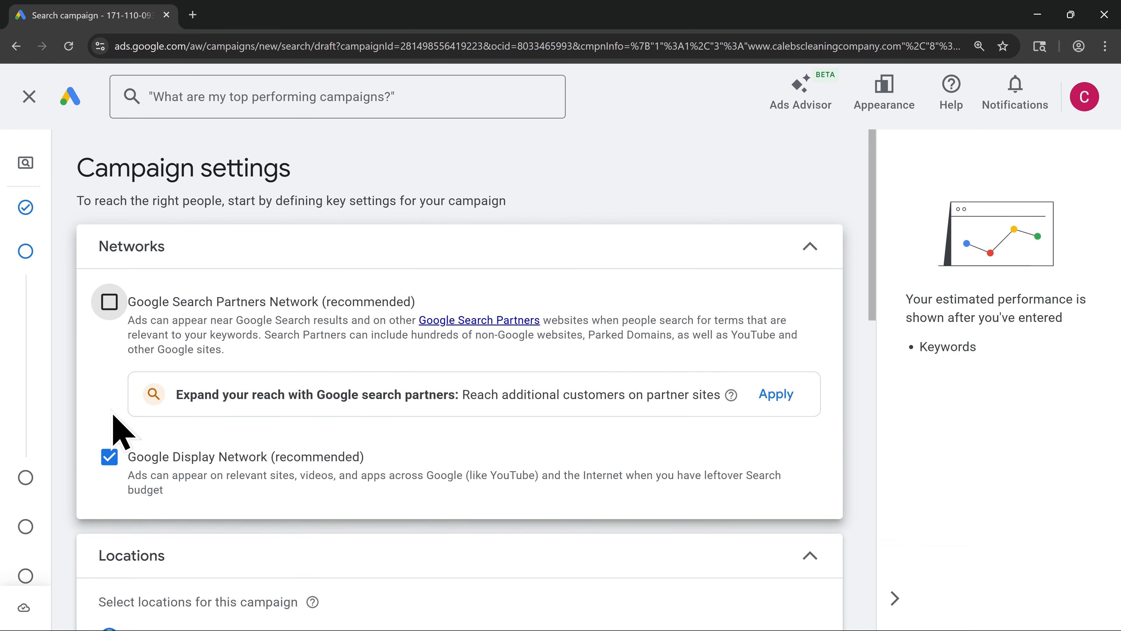
{"action": "left_click", "coordinate": [109, 457]}
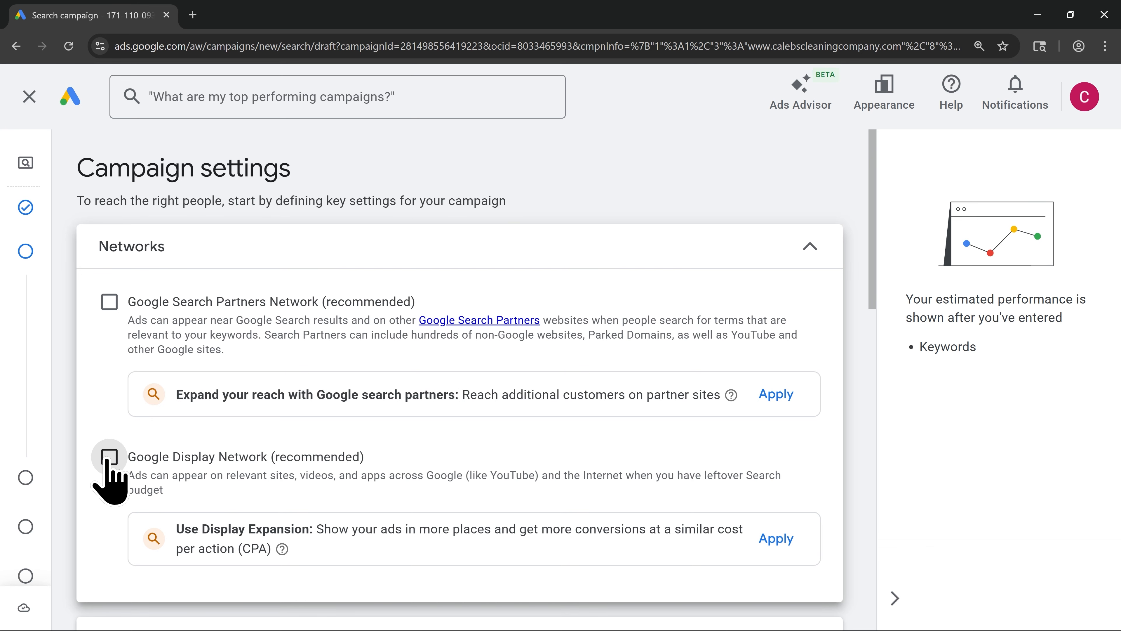
Target another location by searching for Austin and including the Austin TX, Texas, United States Nielsen DMA region
{"action": "scroll", "coordinate": [109, 462], "scroll_direction": "down", "scroll_amount": 8}
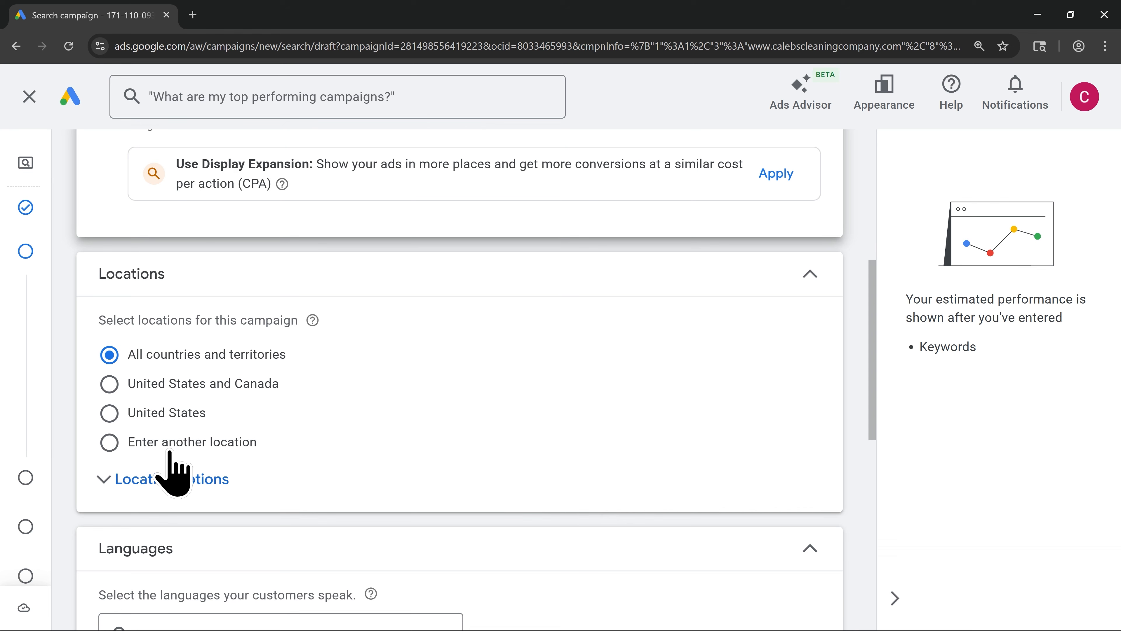
{"action": "left_click", "coordinate": [109, 447]}
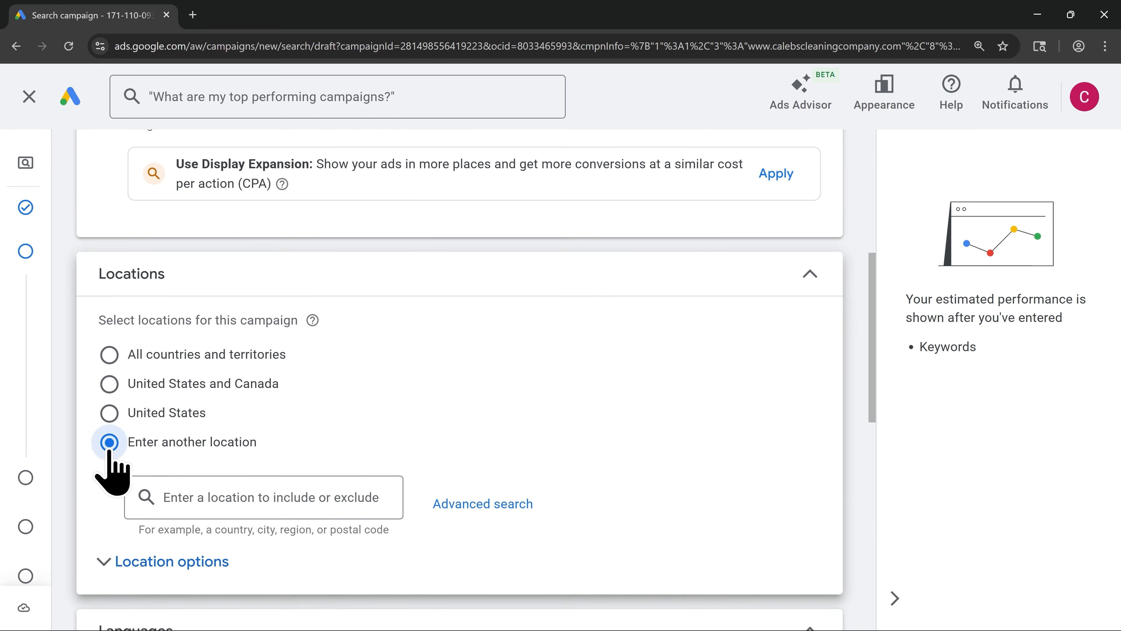
{"action": "left_click", "coordinate": [218, 491]}
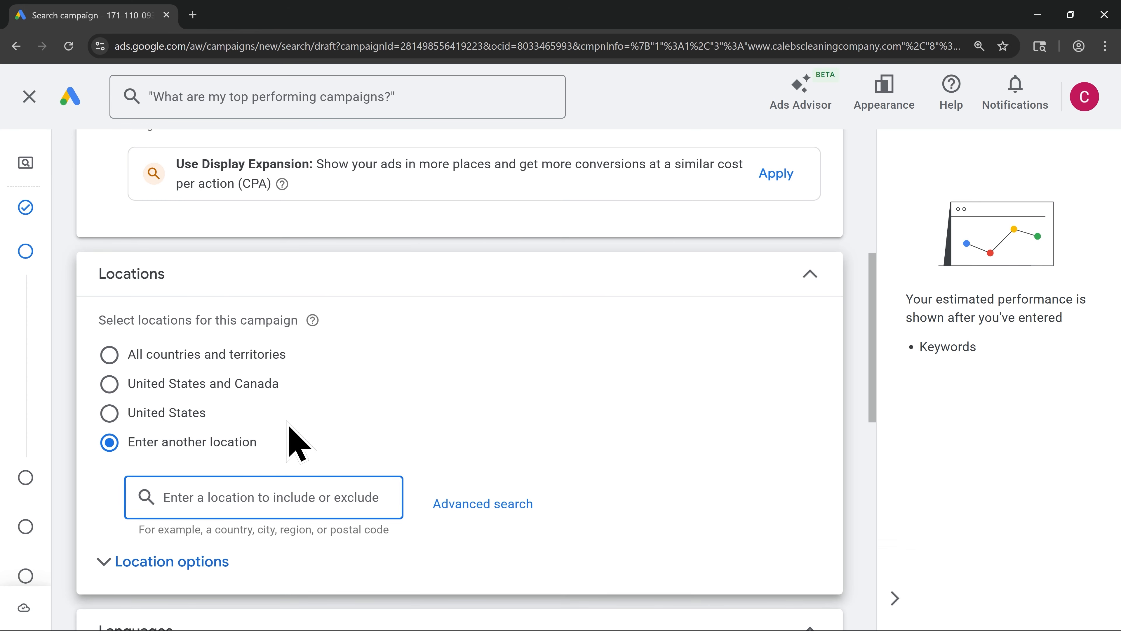
{"action": "type", "text": "Austin"}
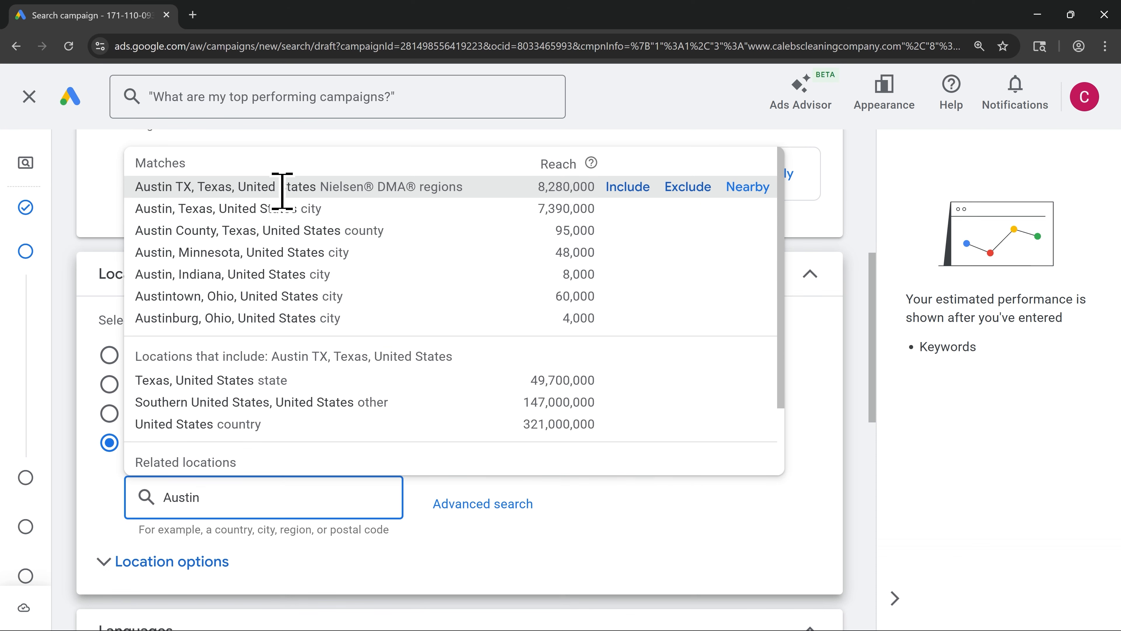
{"action": "left_click", "coordinate": [633, 187]}
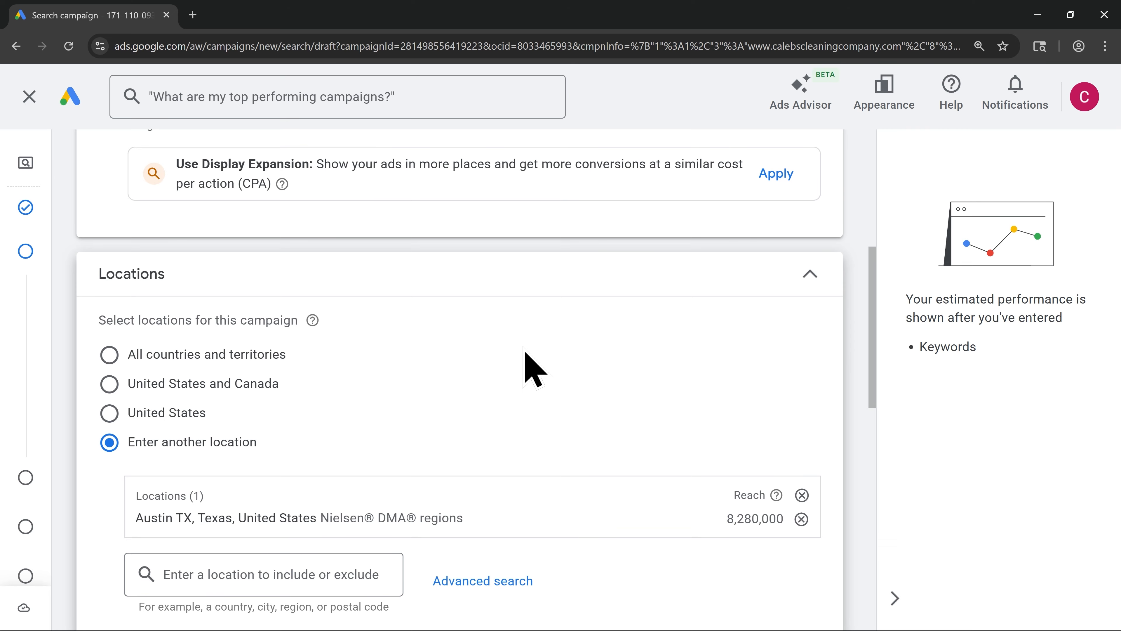
Open the advanced location search and examine the targeted Austin area up close on the map
{"action": "scroll", "coordinate": [534, 369], "scroll_direction": "down", "scroll_amount": 1}
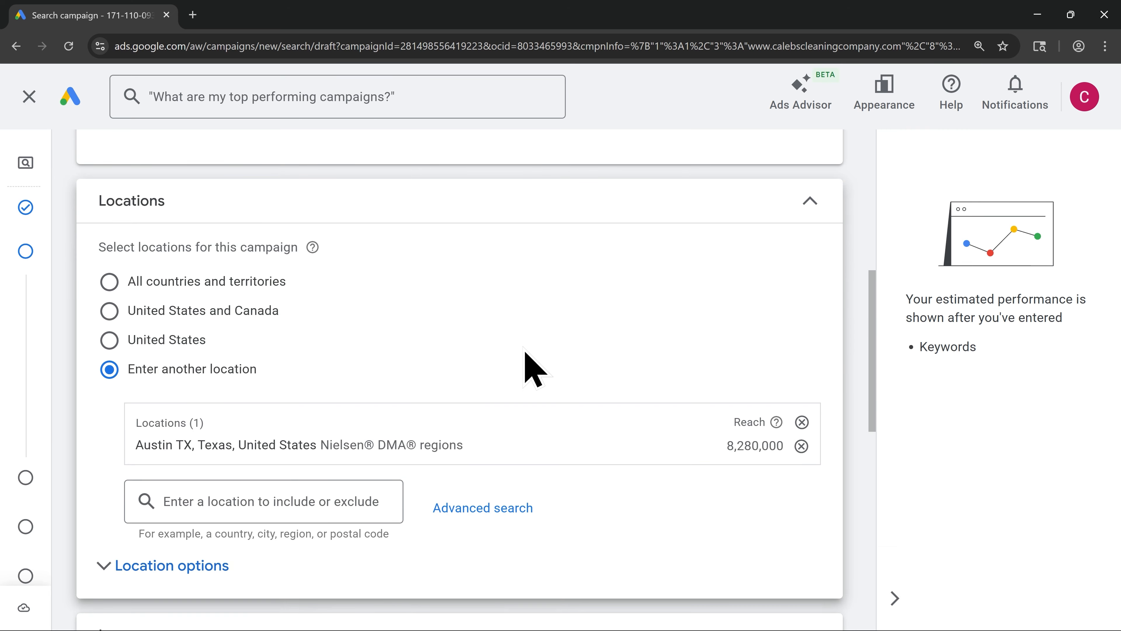
{"action": "left_click", "coordinate": [483, 508]}
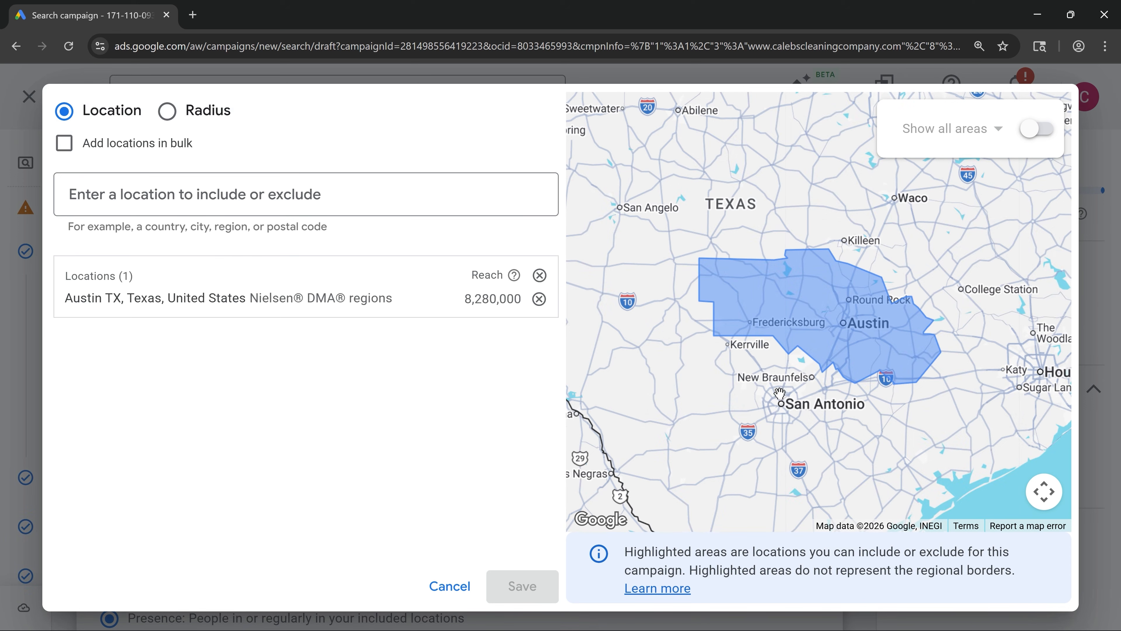
{"action": "left_click_drag", "start_coordinate": [779, 389], "coordinate": [750, 390]}
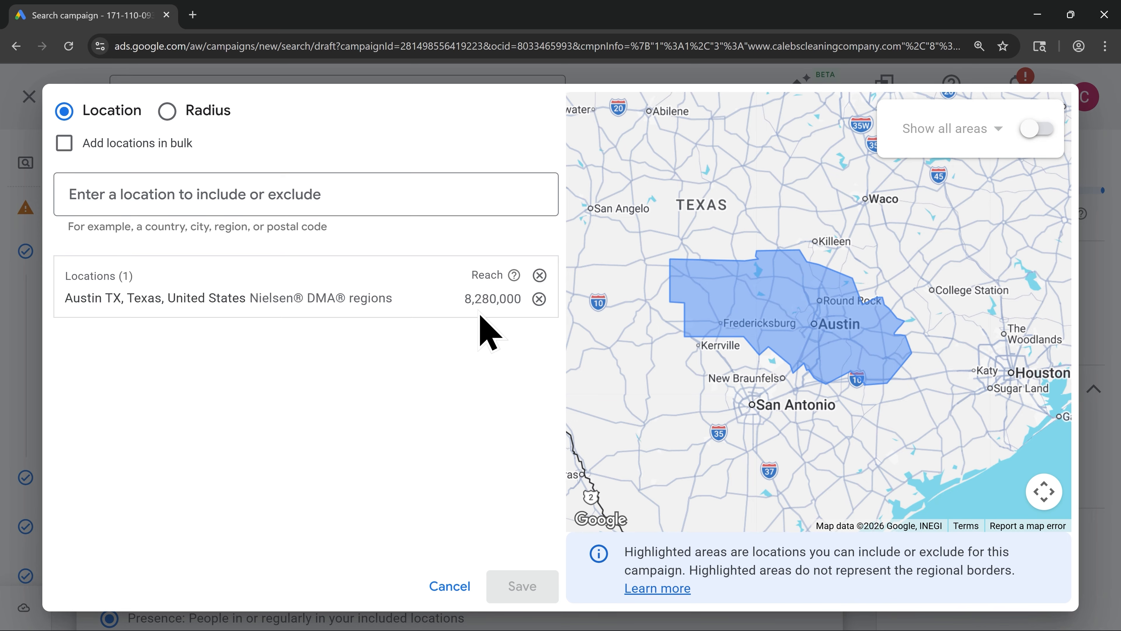
{"action": "scroll", "coordinate": [780, 368], "scroll_direction": "up", "scroll_amount": 2}
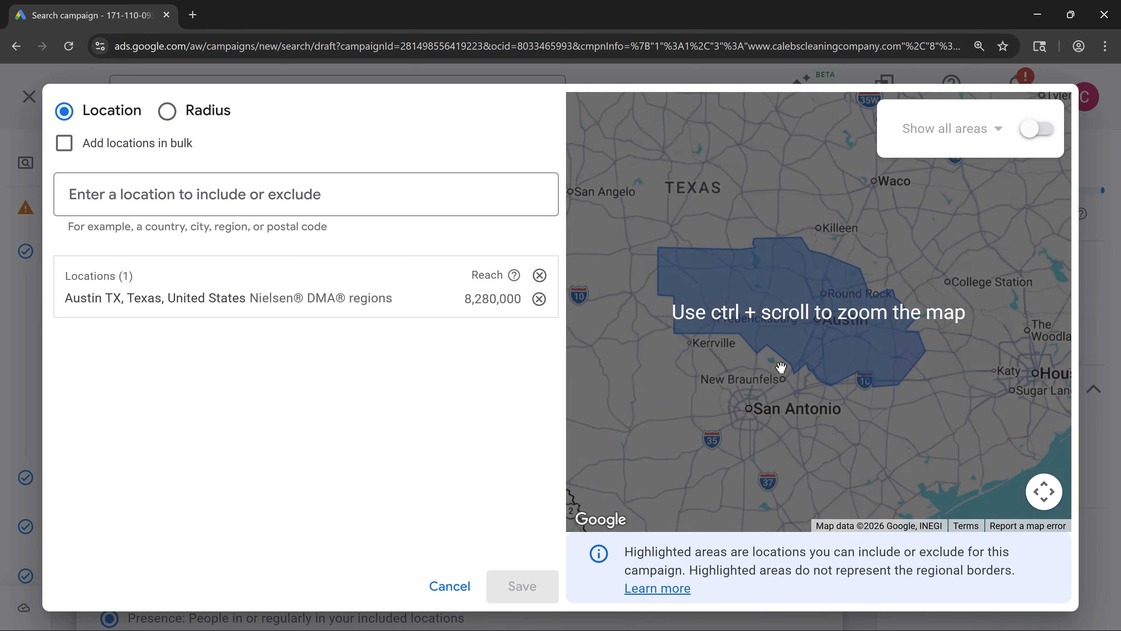
{"action": "scroll", "coordinate": [781, 368], "scroll_direction": "up", "scroll_amount": 4}
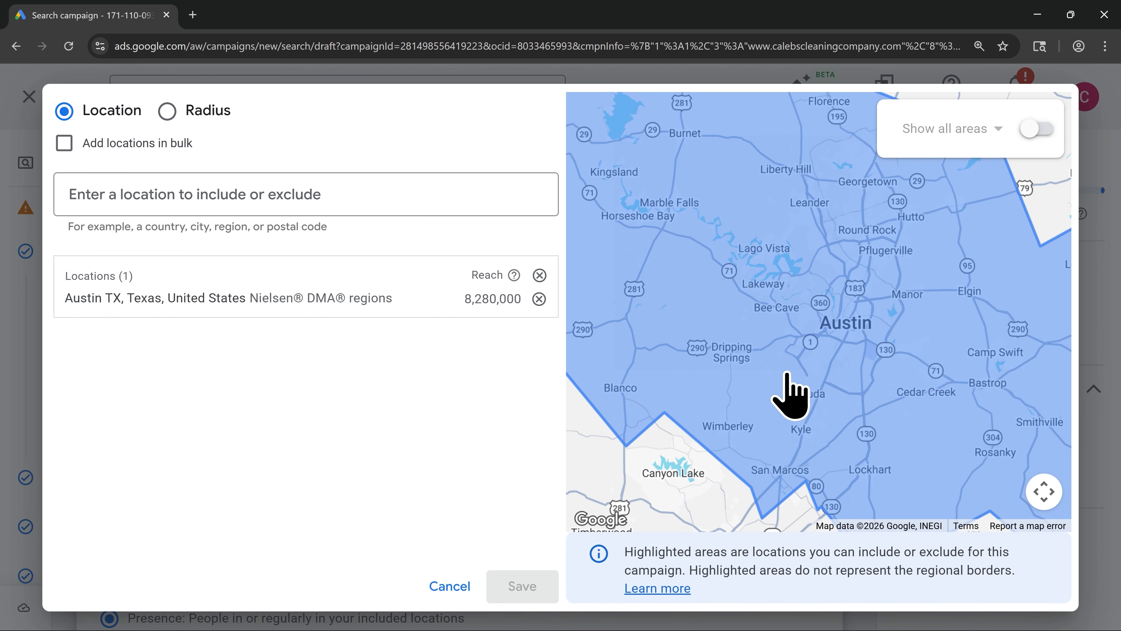
Examine the Austin region's extent on the map, remove that region from the targeted locations, and switch to radius targeting
{"action": "scroll", "coordinate": [738, 375], "scroll_direction": "down", "scroll_amount": 4}
{"action": "left_click_drag", "start_coordinate": [696, 363], "coordinate": [773, 375]}
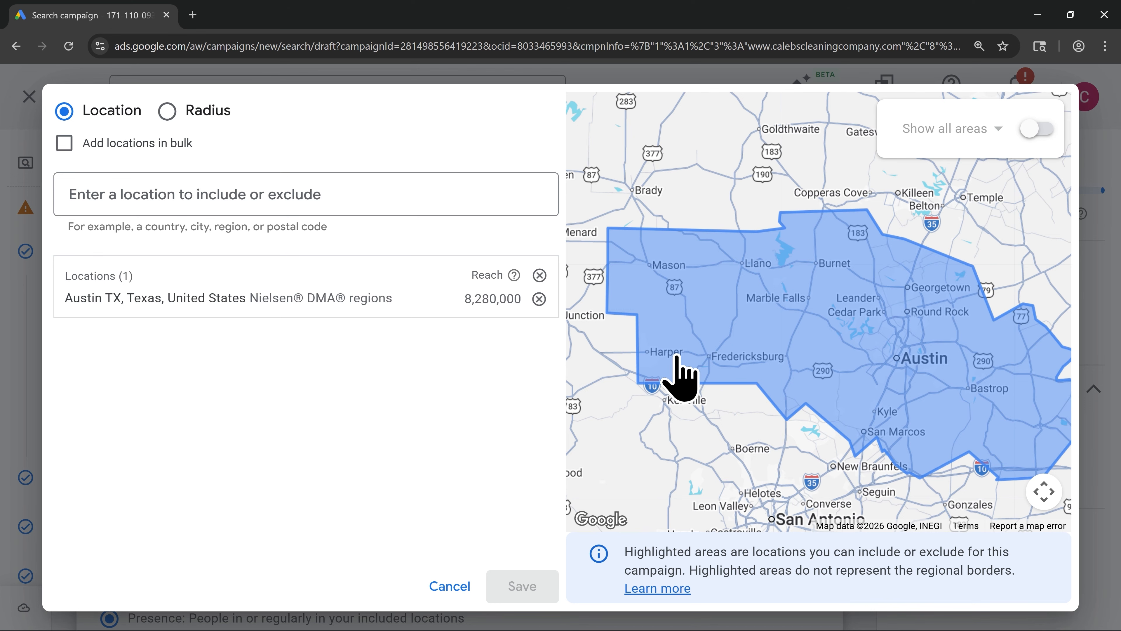
{"action": "left_click_drag", "start_coordinate": [758, 352], "coordinate": [664, 347]}
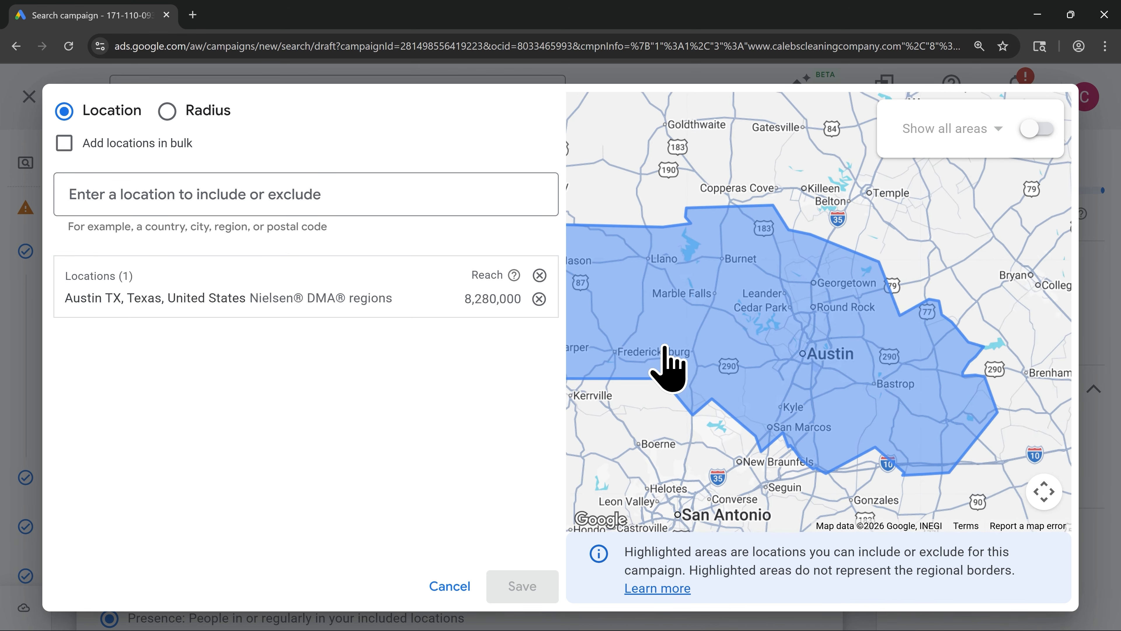
{"action": "left_click", "coordinate": [539, 299]}
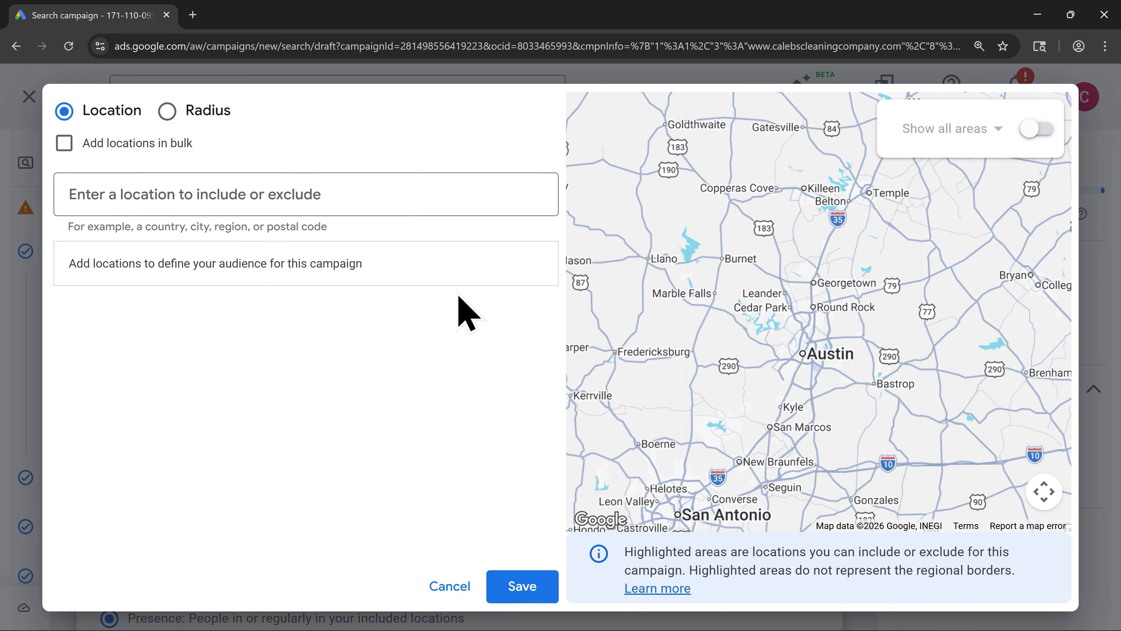
{"action": "left_click", "coordinate": [166, 113]}
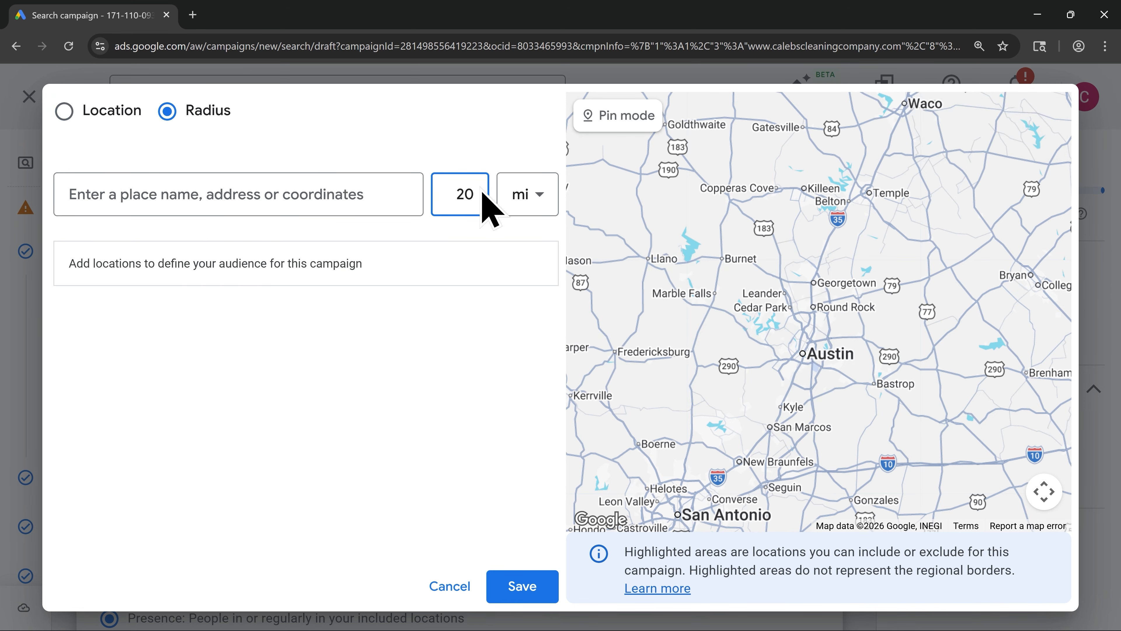
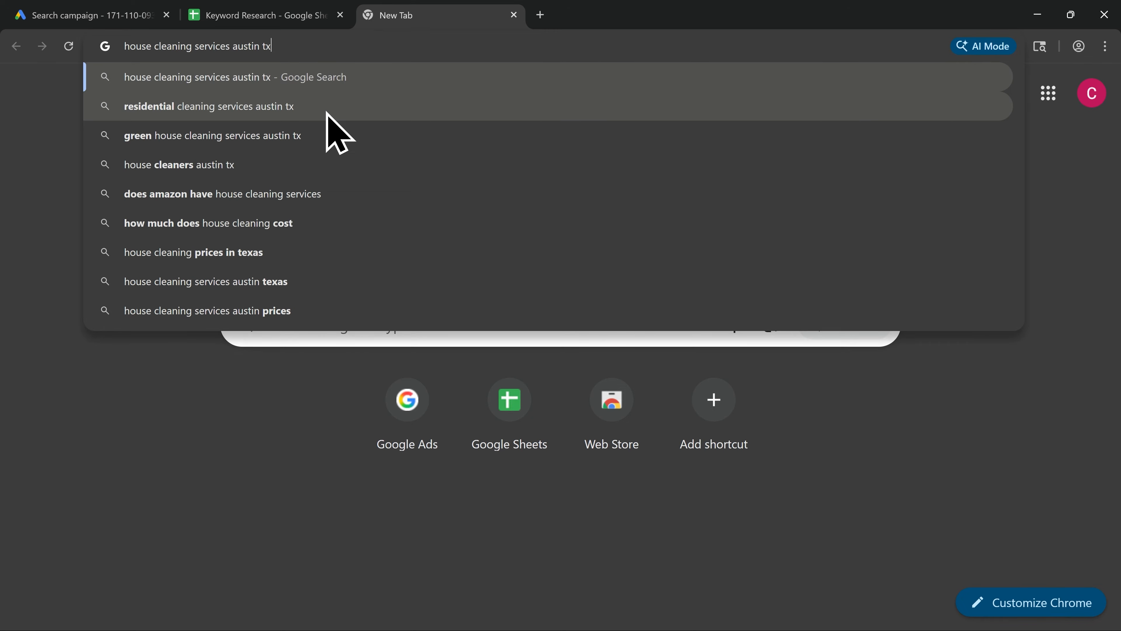
Search Google for "house cleaning services austin tx" and examine the description text of the Homeaglow and Thumbtack sponsored ads
{"action": "key", "text": "Return"}
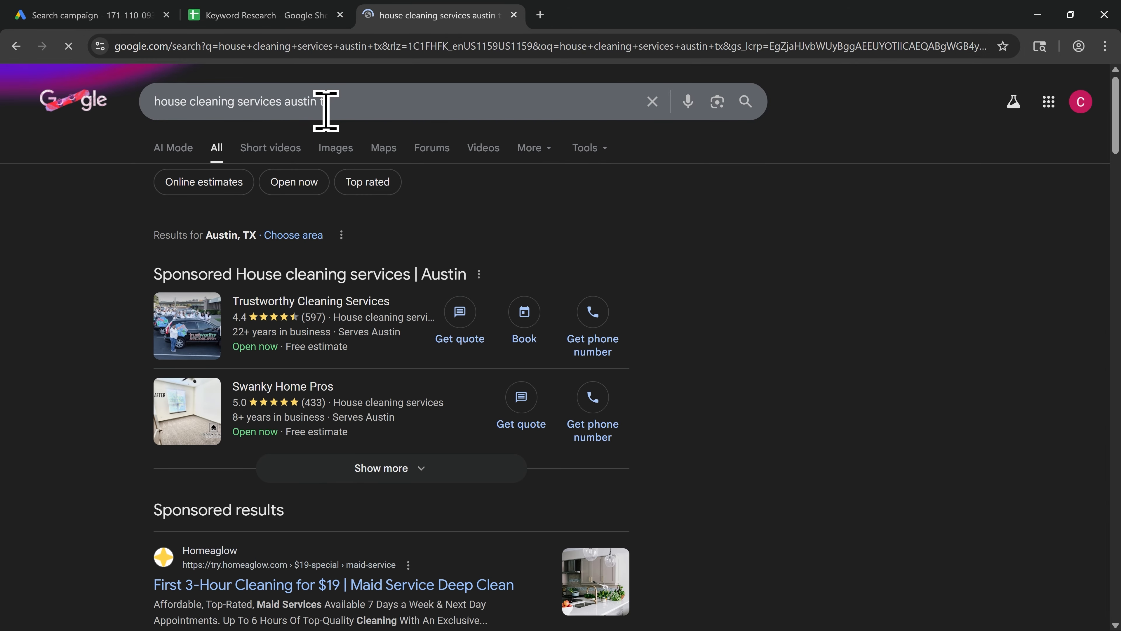
{"action": "scroll", "coordinate": [320, 146], "scroll_direction": "down", "scroll_amount": 6}
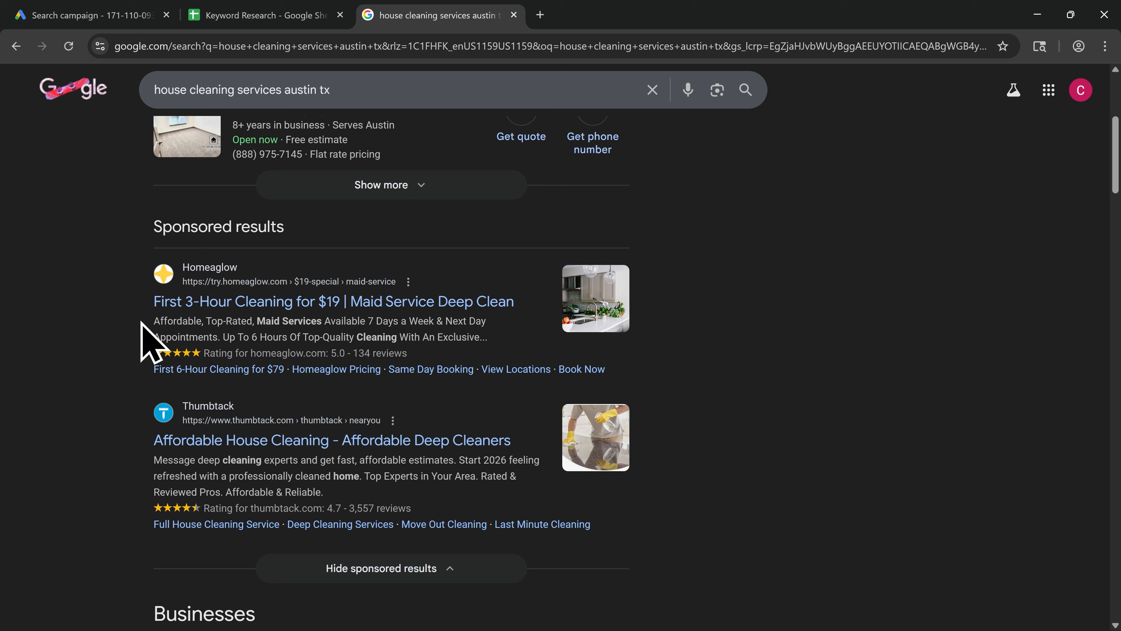
{"action": "left_click_drag", "start_coordinate": [142, 322], "coordinate": [220, 337]}
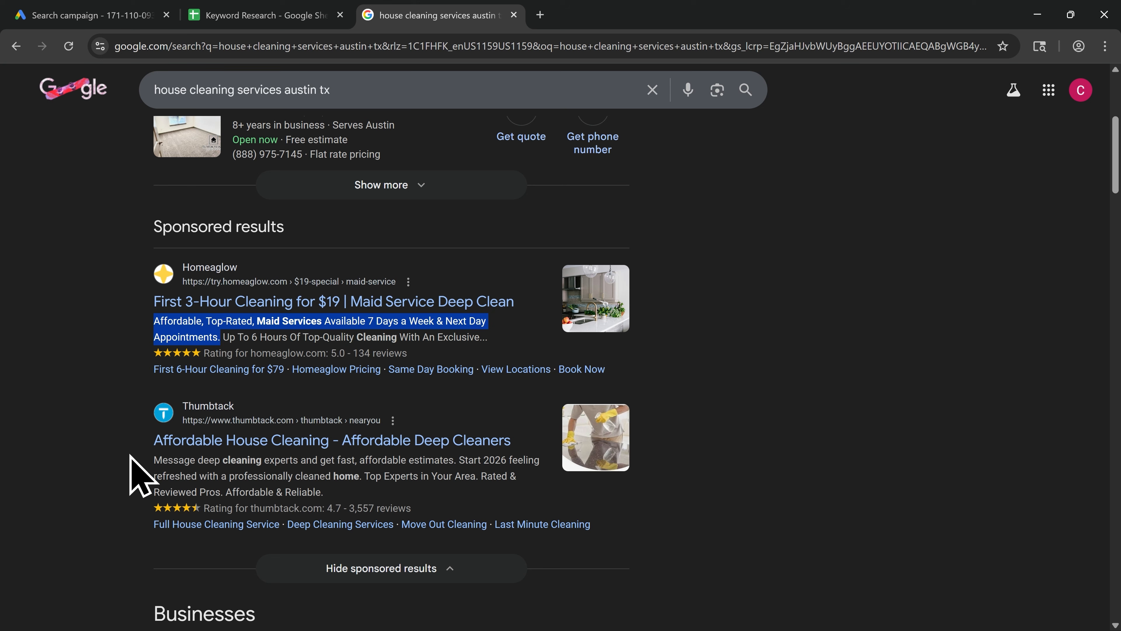
{"action": "left_click_drag", "start_coordinate": [147, 460], "coordinate": [452, 458]}
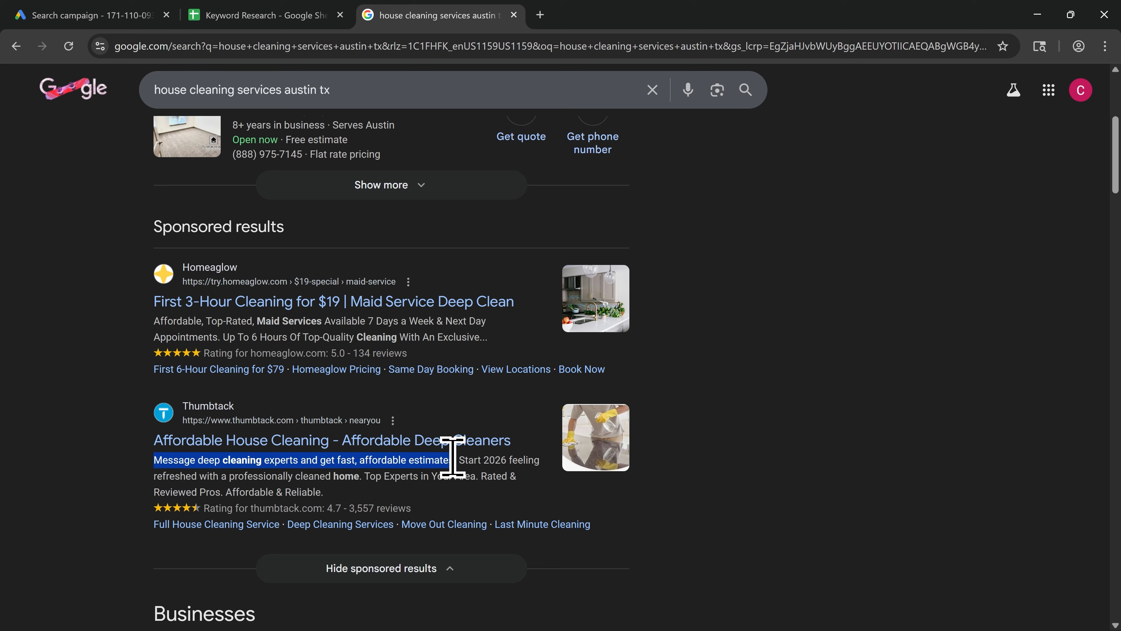
{"action": "left_click", "coordinate": [410, 489]}
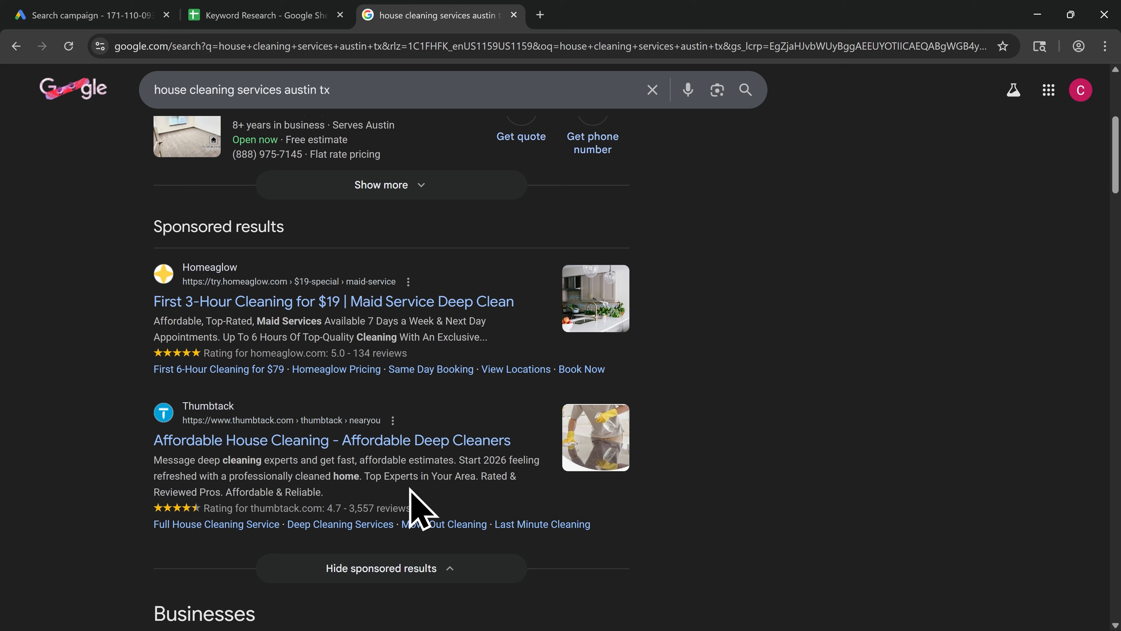
In the Google Ads draft, add descriptions "Deep cleaning experts in Austin. Get a fast, free estimate." and "Affordable, top-rated maid service. Book next-day cleaning."
{"action": "left_click", "coordinate": [119, 18]}
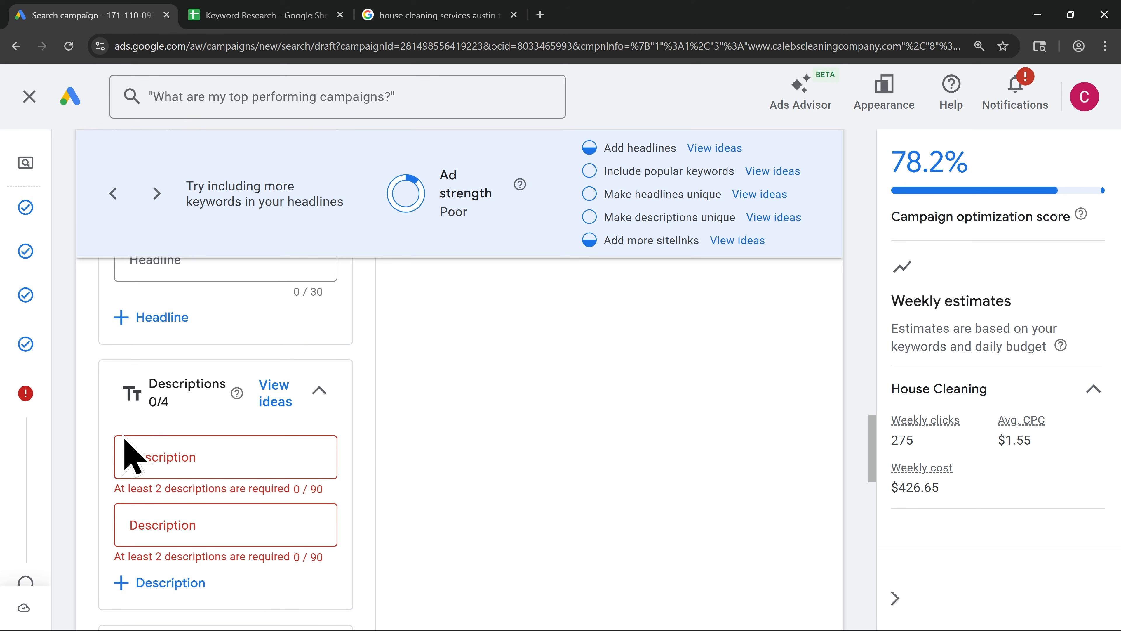
{"action": "left_click", "coordinate": [204, 456]}
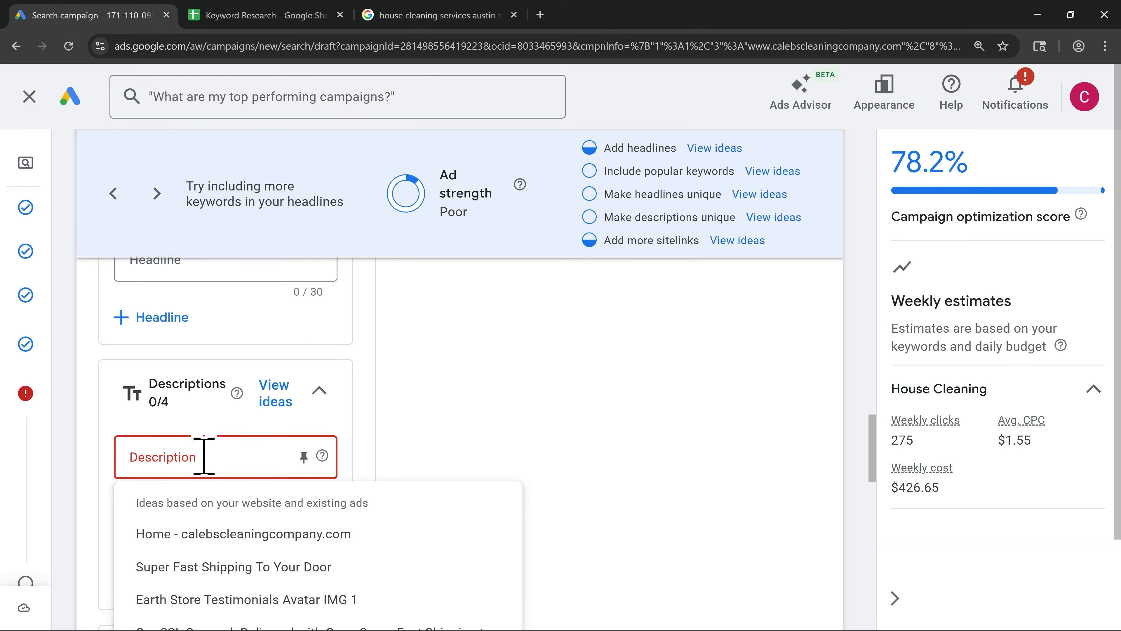
{"action": "type", "text": "Deep cleaning experts in Austin. Get a fast, free estimate."}
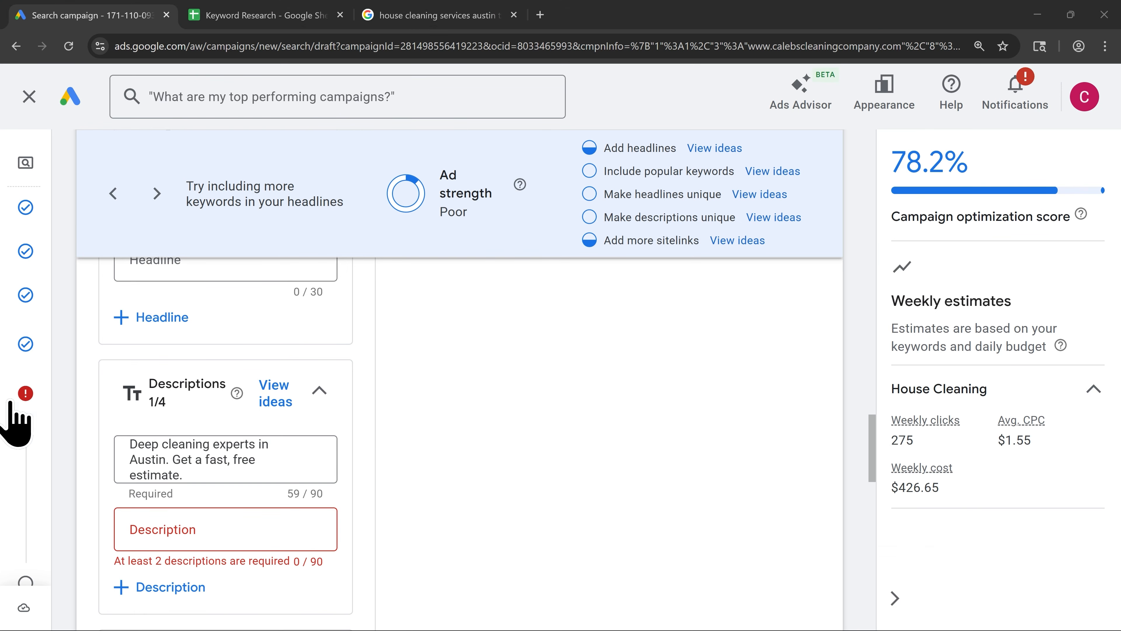
{"action": "left_click", "coordinate": [187, 530]}
{"action": "type", "text": "Affordable, top-rated maid service. Book next-day cleaning."}
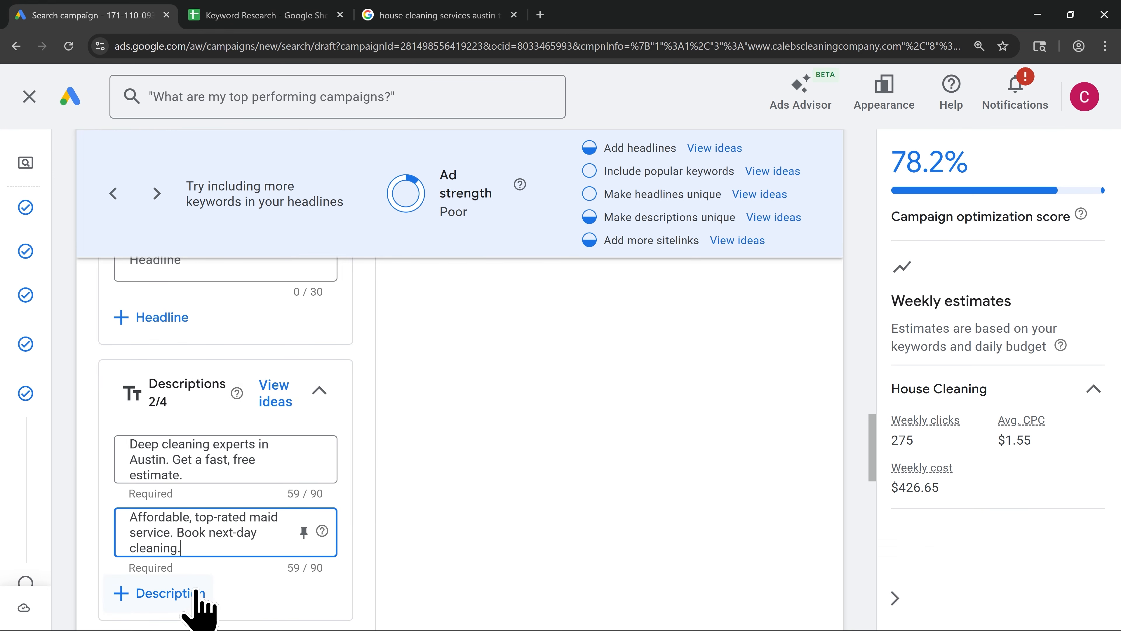
{"action": "scroll", "coordinate": [457, 557], "scroll_direction": "up", "scroll_amount": 5}
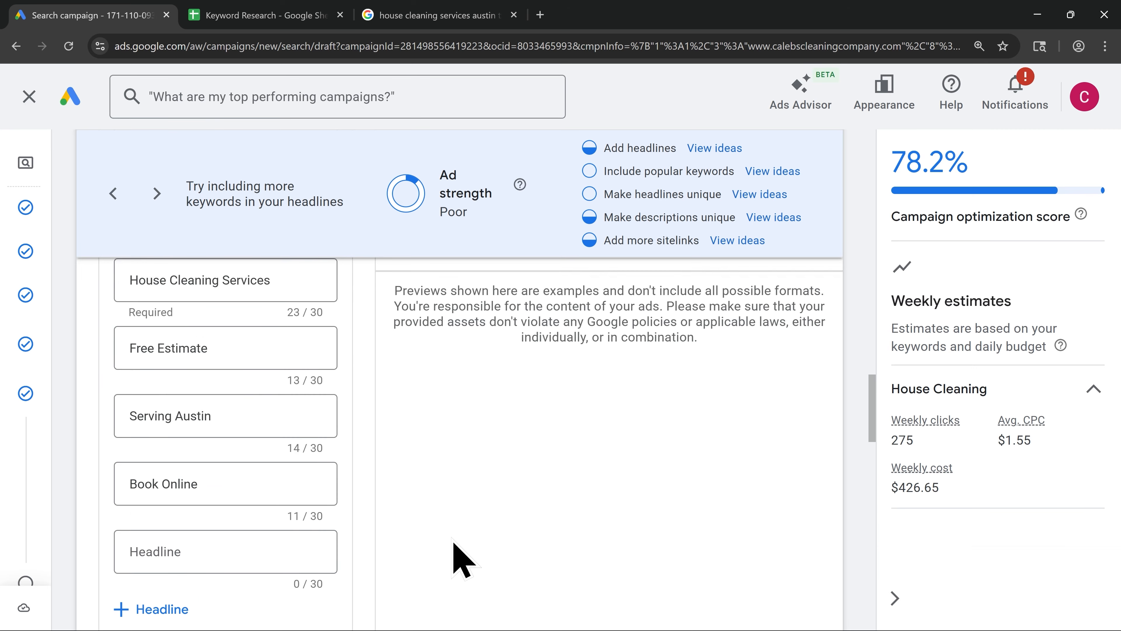
{"action": "scroll", "coordinate": [453, 543], "scroll_direction": "up", "scroll_amount": 5}
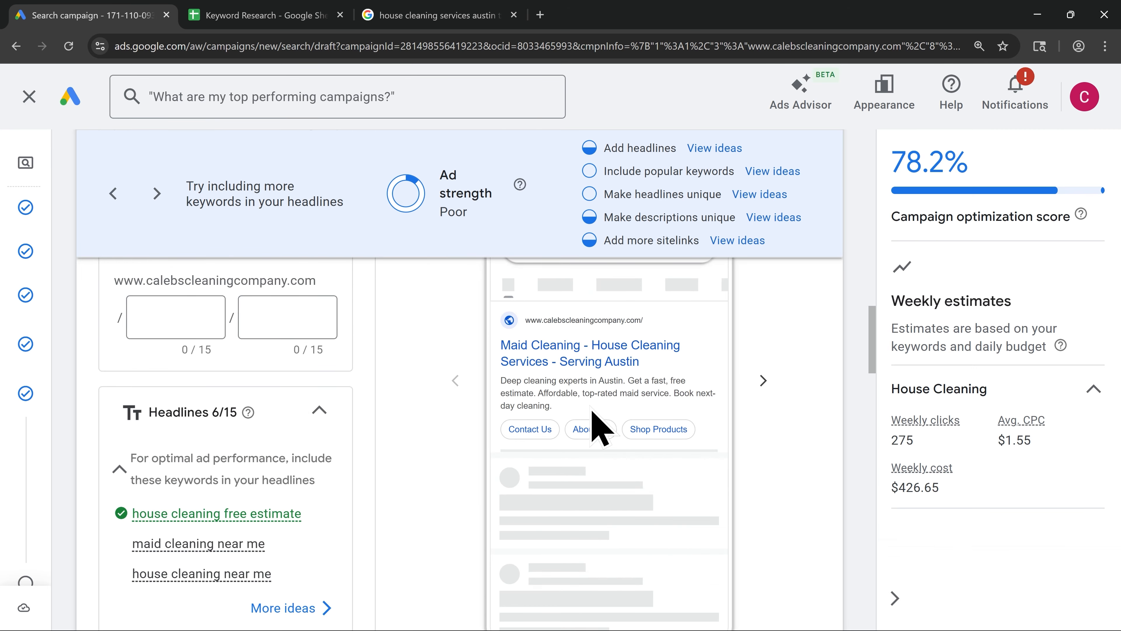
{"action": "scroll", "coordinate": [316, 451], "scroll_direction": "down", "scroll_amount": 10}
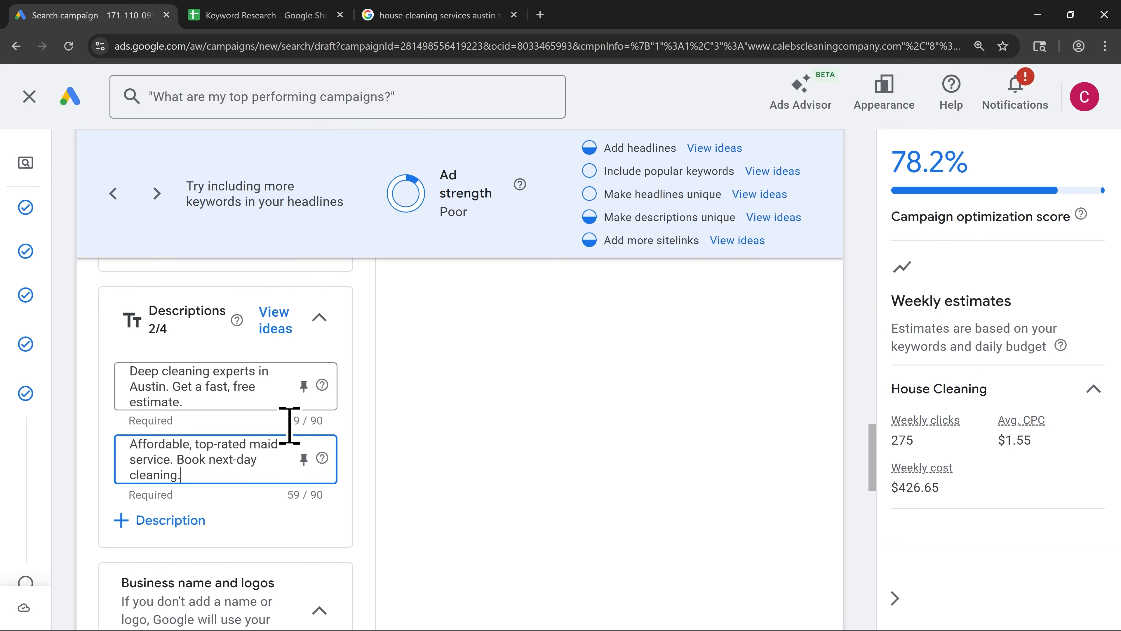
{"action": "scroll", "coordinate": [323, 437], "scroll_direction": "down", "scroll_amount": 3}
{"action": "scroll", "coordinate": [326, 451], "scroll_direction": "down", "scroll_amount": 5}
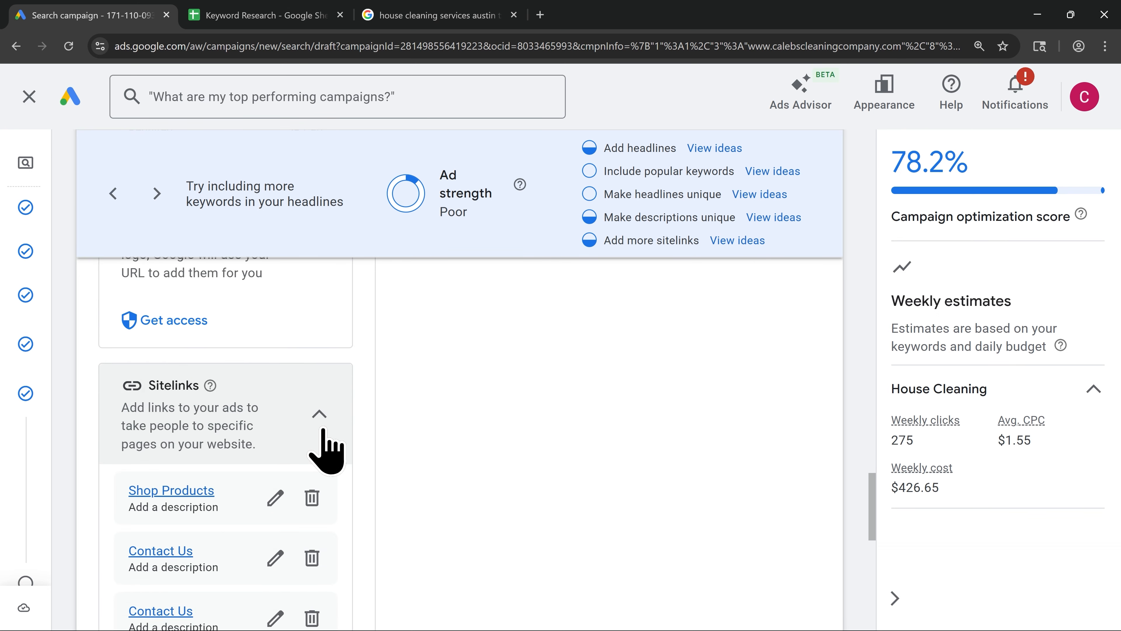
{"action": "scroll", "coordinate": [320, 429], "scroll_direction": "down", "scroll_amount": 2}
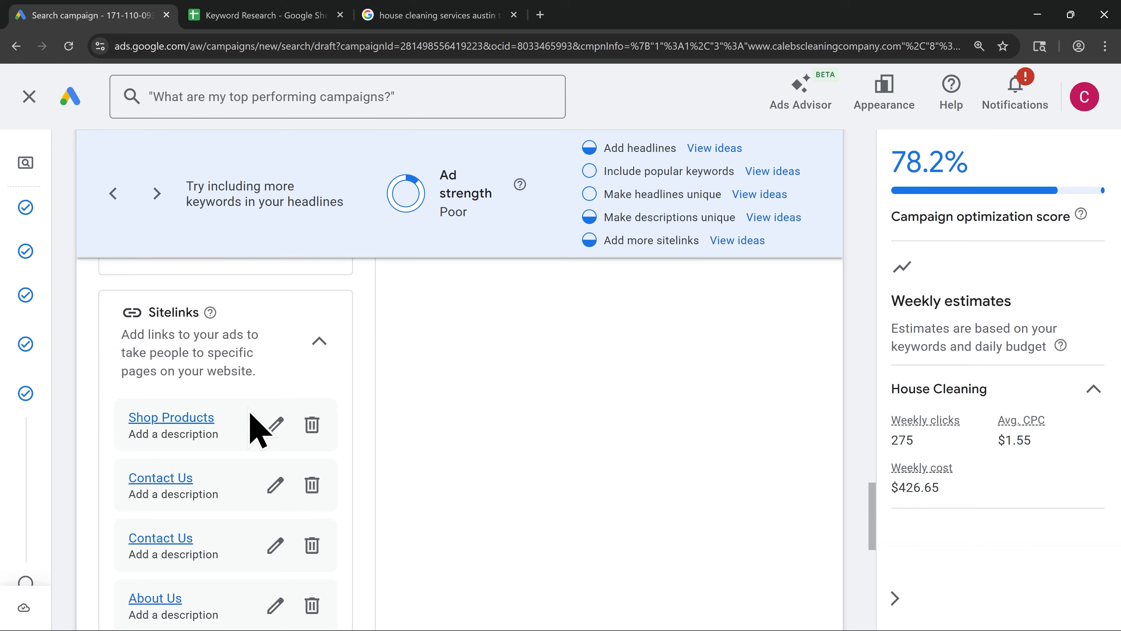
{"action": "left_click", "coordinate": [273, 425]}
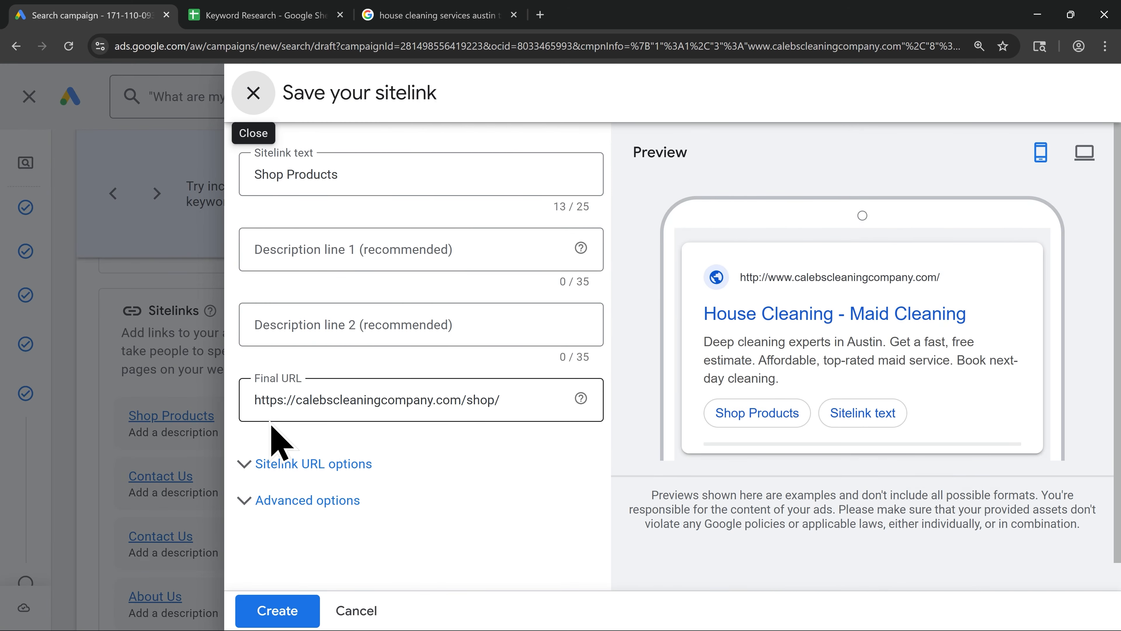
{"action": "triple_click", "coordinate": [347, 168]}
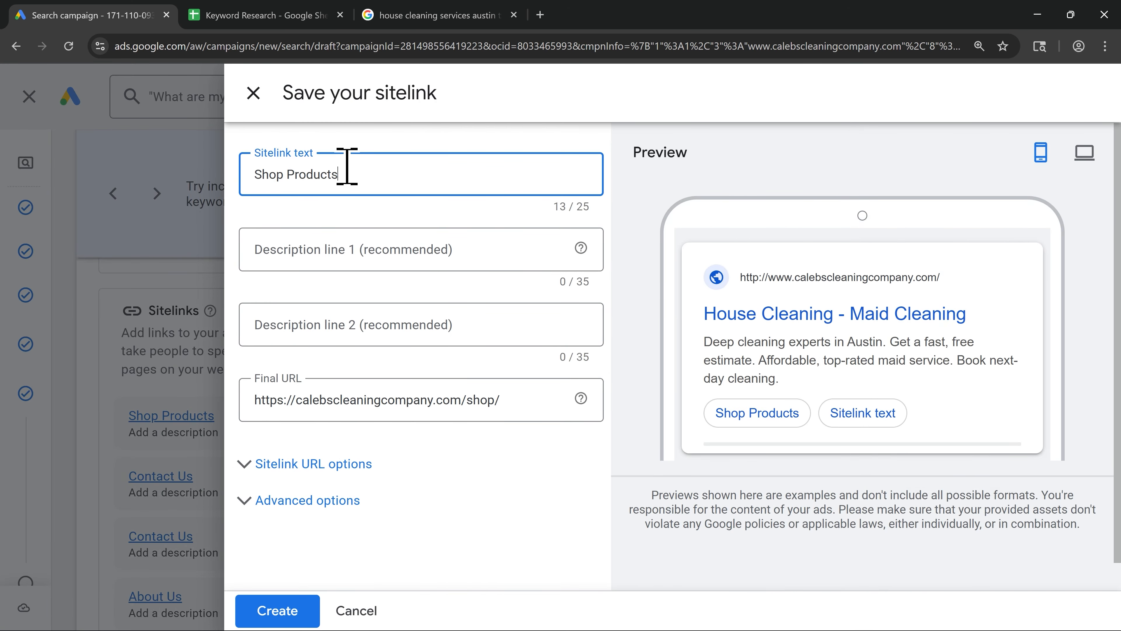
{"action": "type", "text": "Bo"}
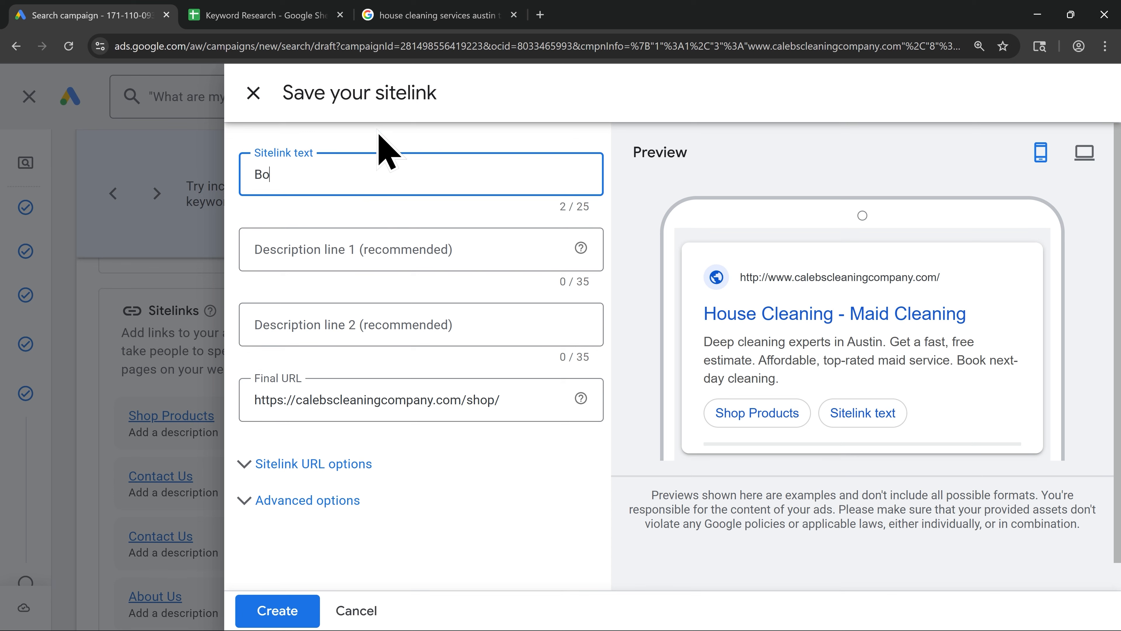
{"action": "type", "text": "ok Your Appo"}
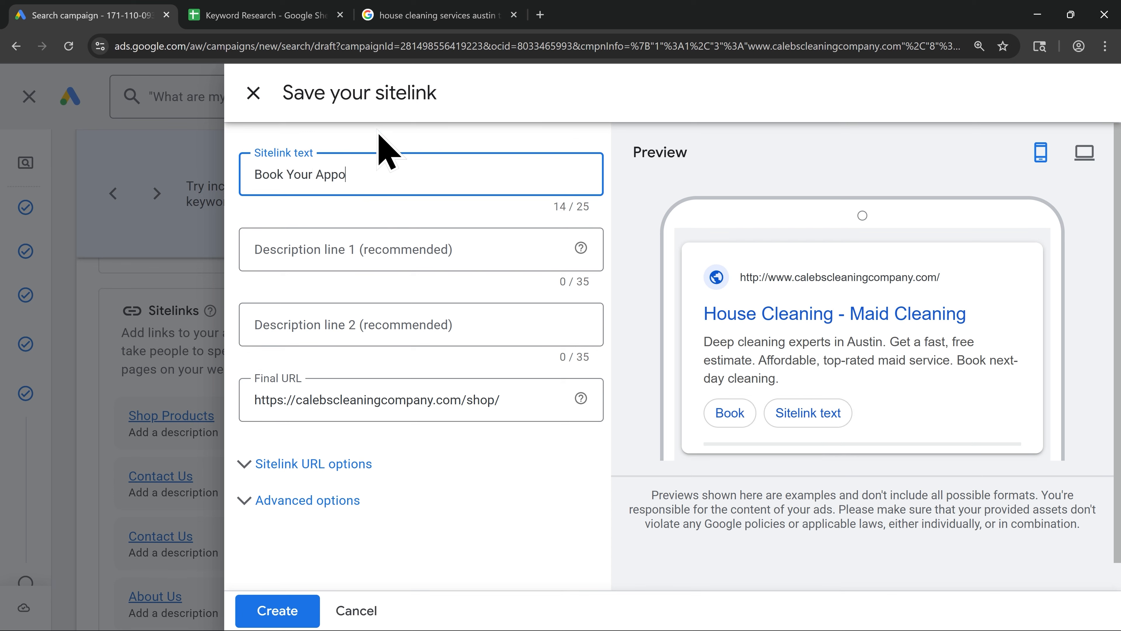
{"action": "type", "text": "intment"}
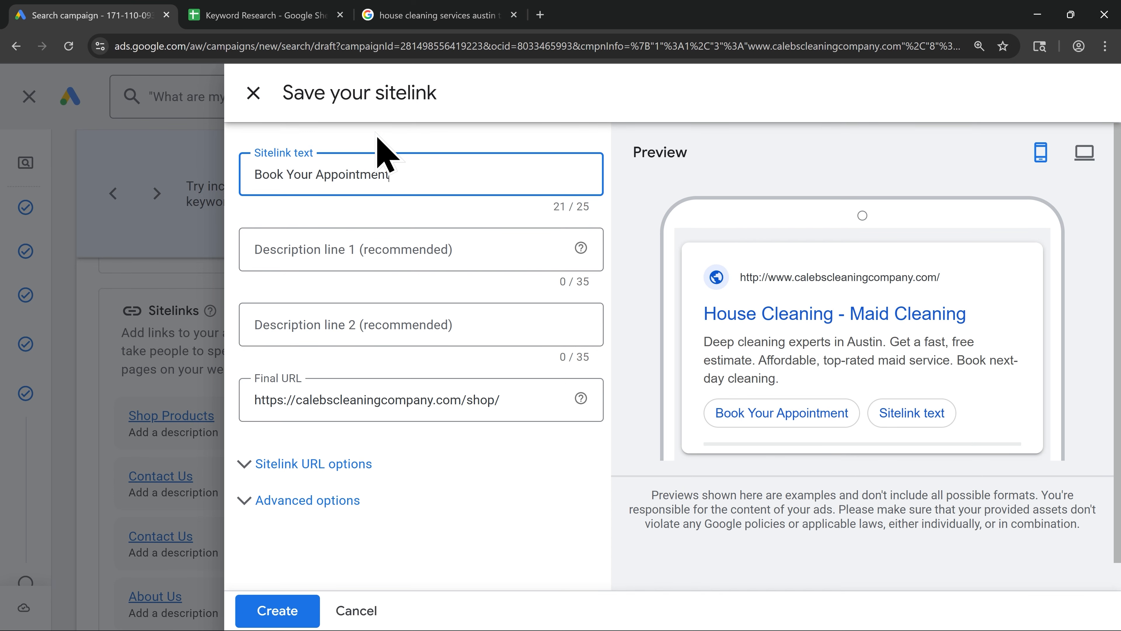
{"action": "left_click_drag", "start_coordinate": [512, 400], "coordinate": [468, 400]}
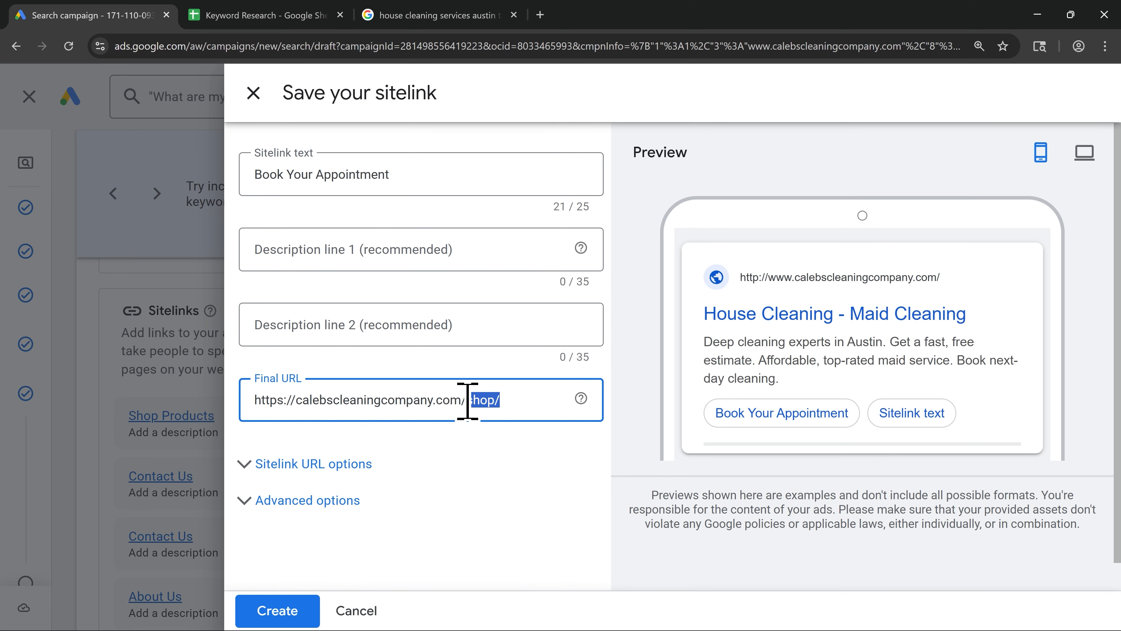
{"action": "type", "text": "booking"}
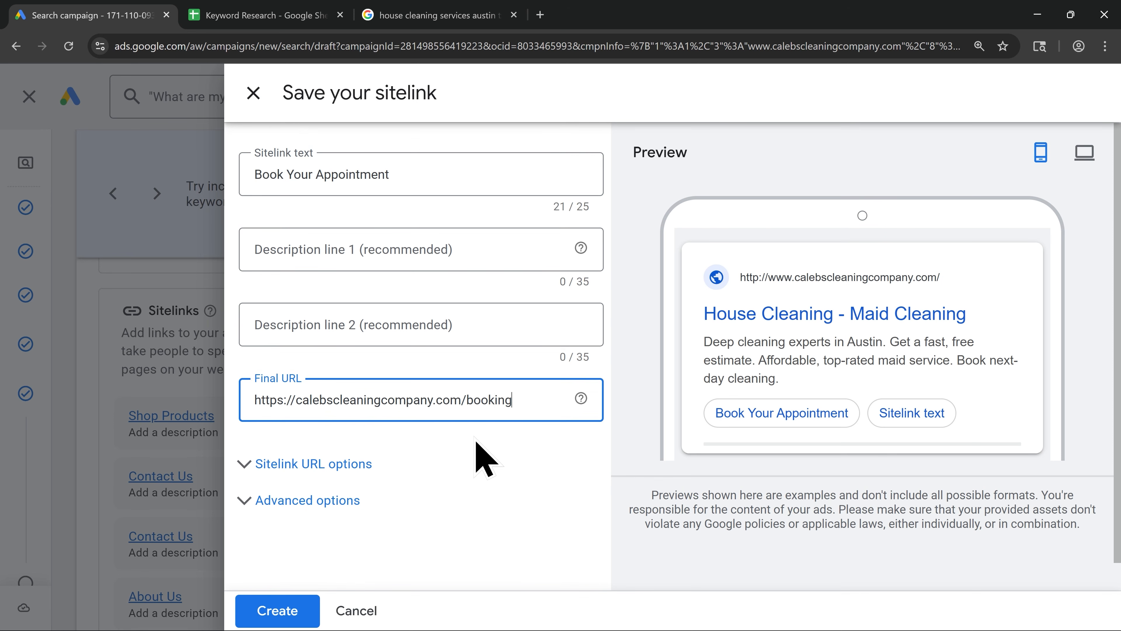
{"action": "left_click", "coordinate": [302, 608]}
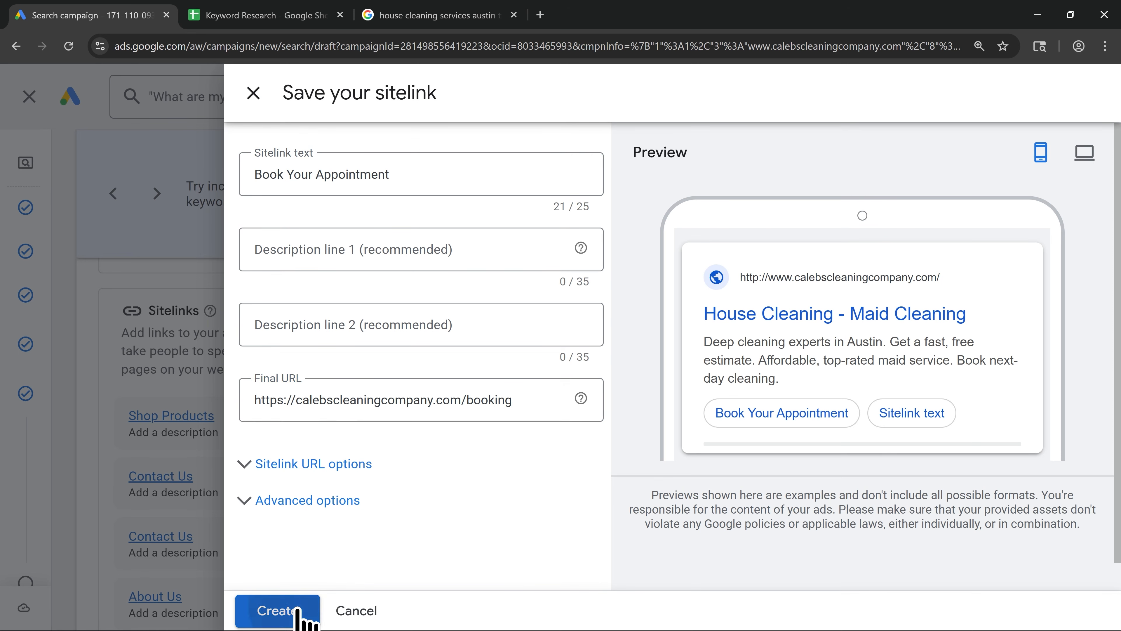
Remove the duplicate Contact Us sitelink and check the sitelinks in the ad preview
{"action": "scroll", "coordinate": [289, 592], "scroll_direction": "down", "scroll_amount": 2}
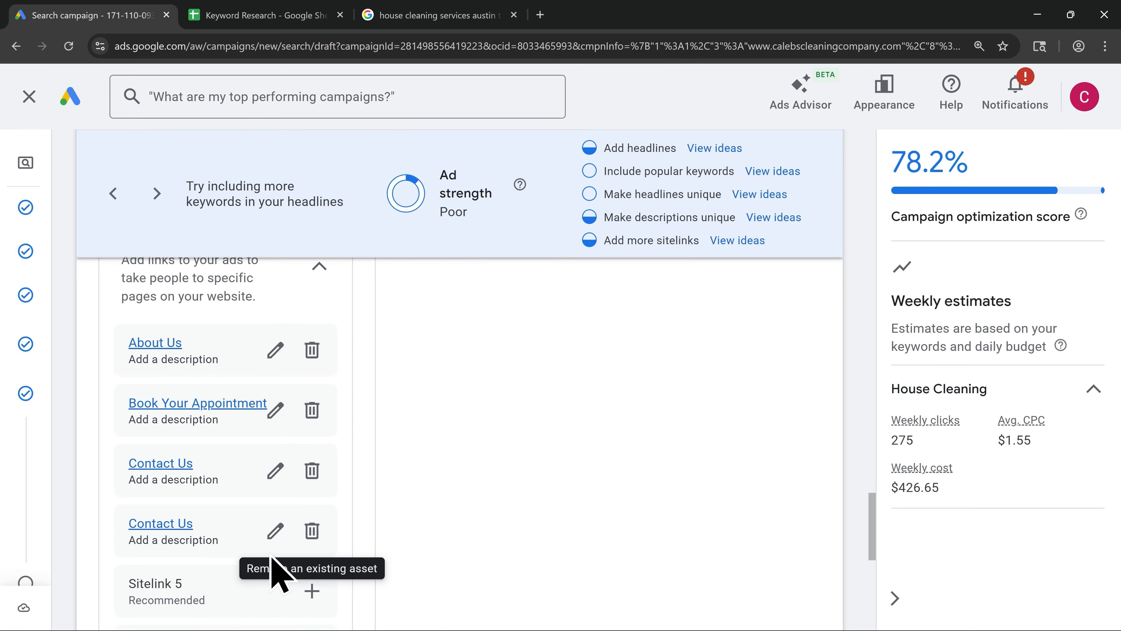
{"action": "left_click", "coordinate": [312, 529]}
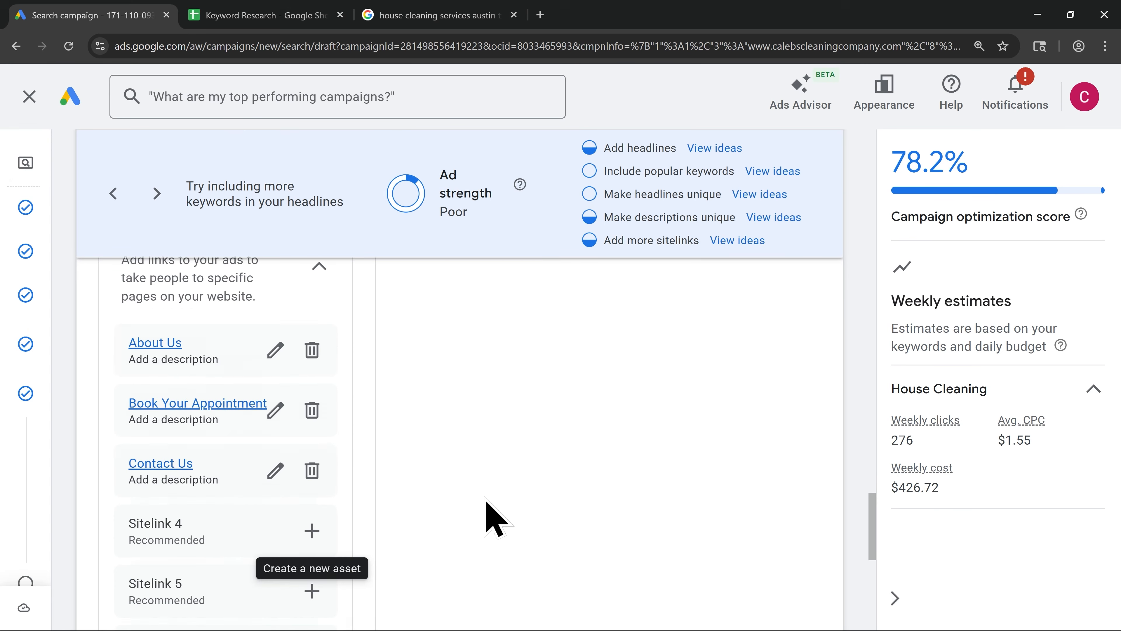
{"action": "scroll", "coordinate": [508, 507], "scroll_direction": "up", "scroll_amount": 15}
{"action": "scroll", "coordinate": [525, 481], "scroll_direction": "up", "scroll_amount": 2}
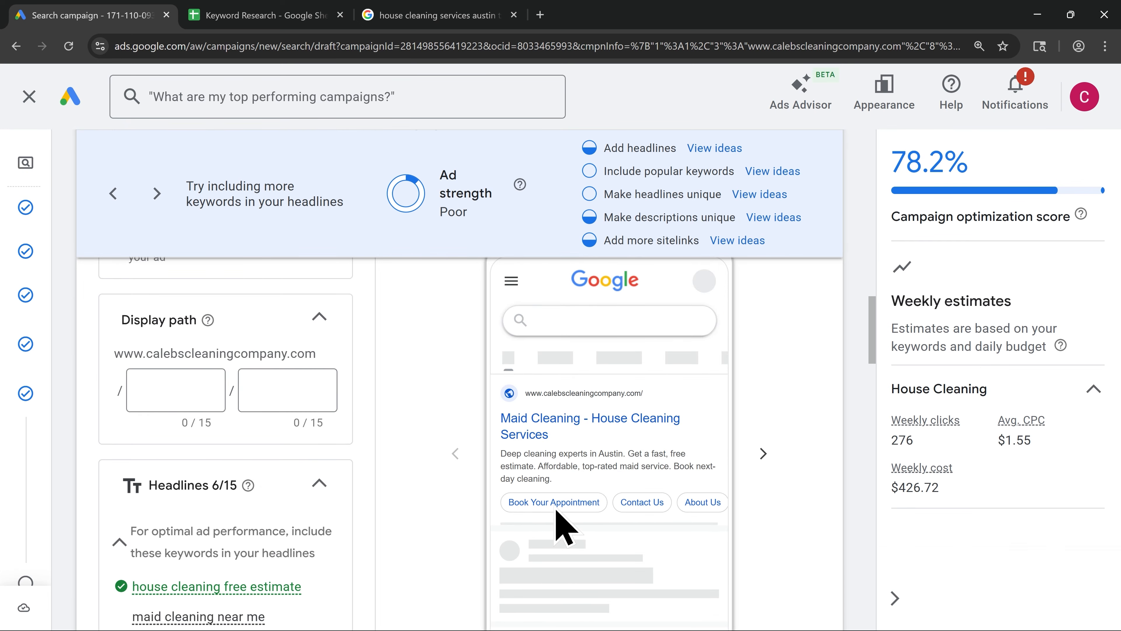
Save the House Cleaning ad group and review its summary of keywords, headlines, descriptions and sitelinks
{"action": "scroll", "coordinate": [424, 475], "scroll_direction": "down", "scroll_amount": 15}
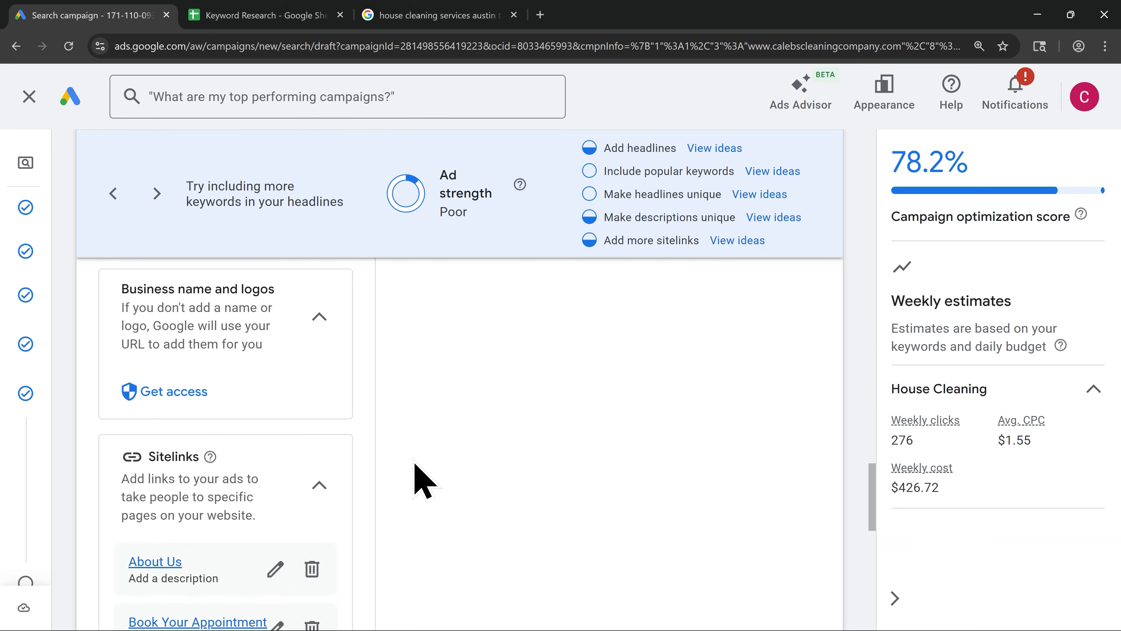
{"action": "scroll", "coordinate": [415, 462], "scroll_direction": "down", "scroll_amount": 10}
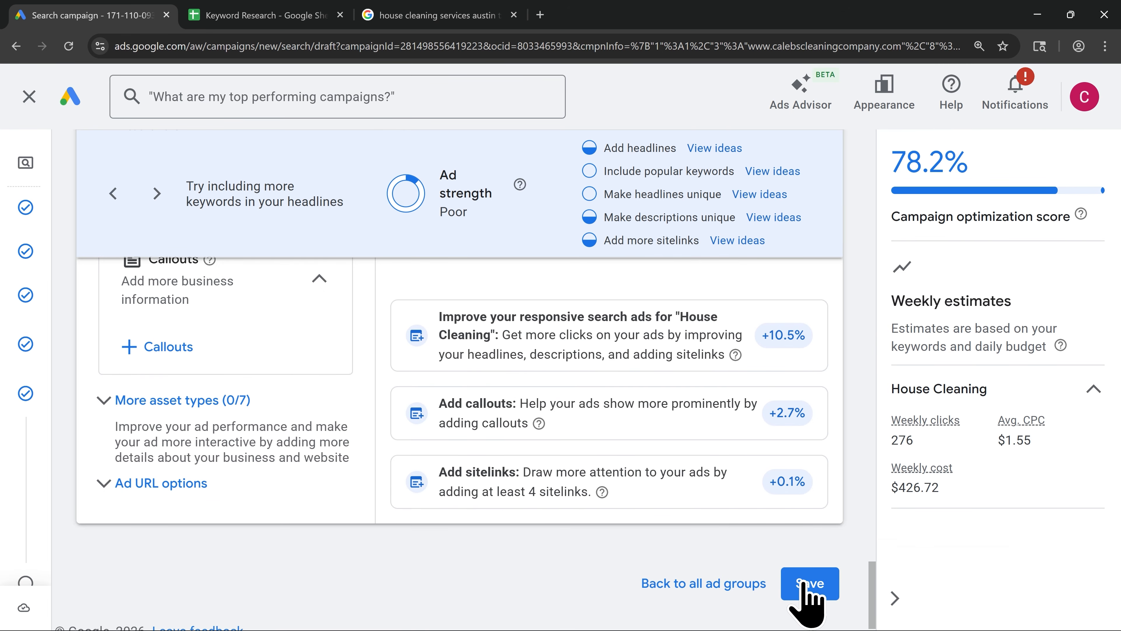
{"action": "left_click", "coordinate": [804, 589]}
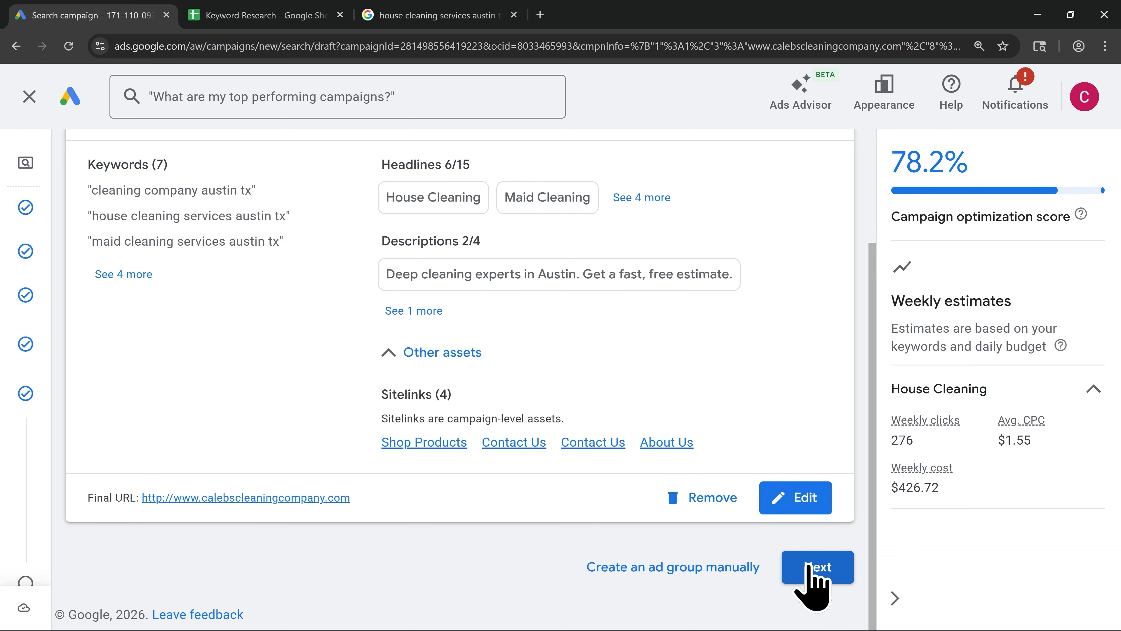
{"action": "scroll", "coordinate": [541, 389], "scroll_direction": "up", "scroll_amount": 3}
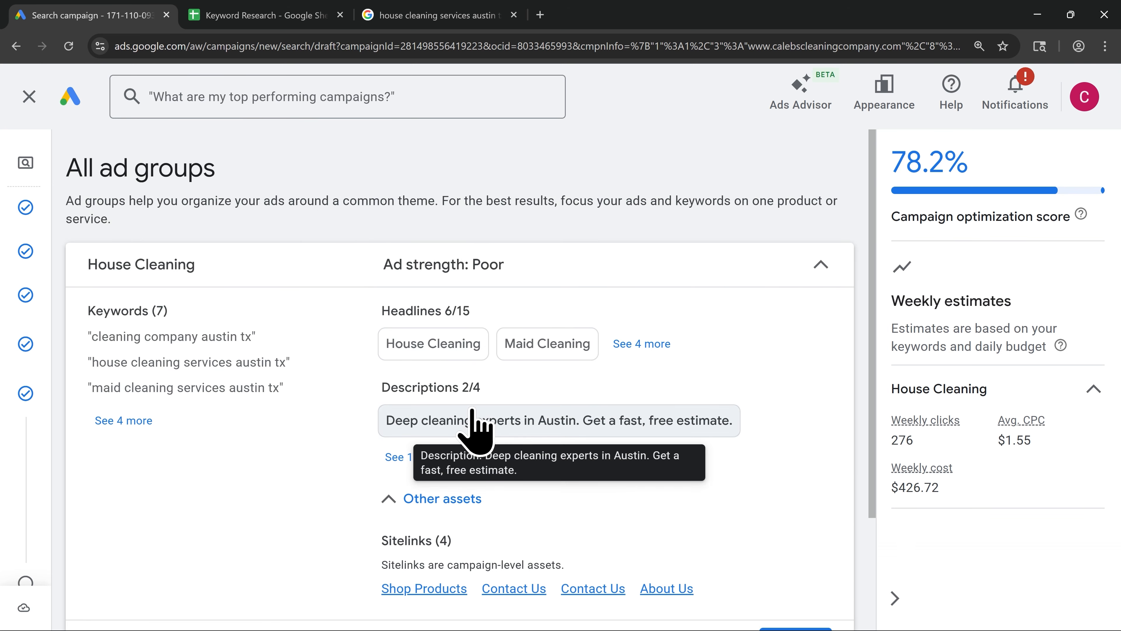
{"action": "scroll", "coordinate": [479, 425], "scroll_direction": "down", "scroll_amount": 2}
{"action": "scroll", "coordinate": [476, 439], "scroll_direction": "down", "scroll_amount": 2}
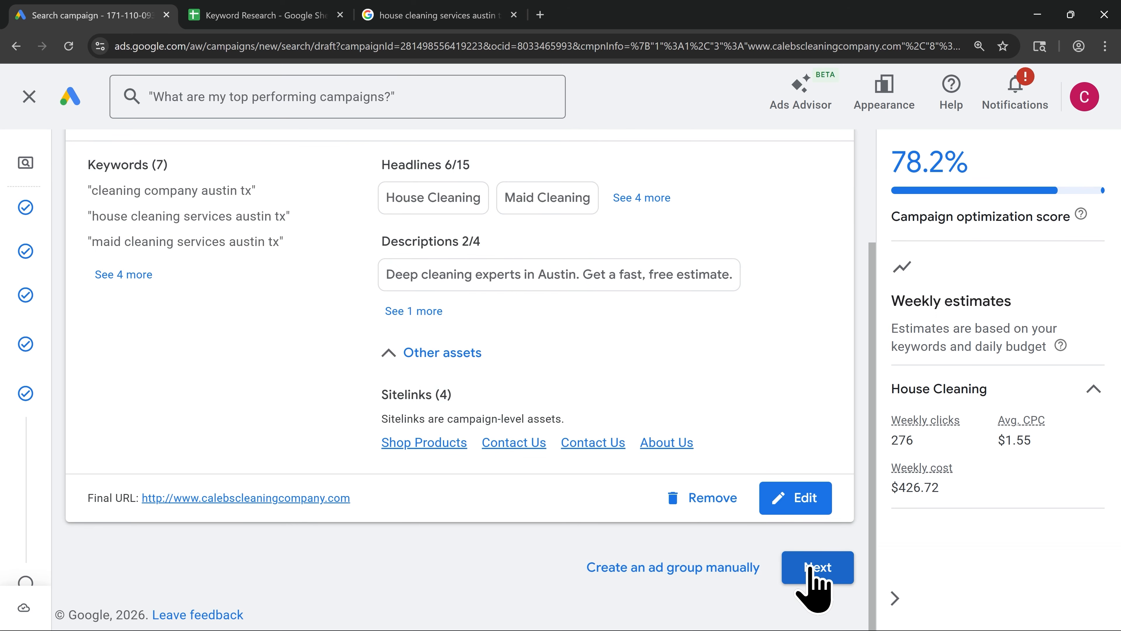
Proceed to the campaign budget, set a custom average daily budget of $100, and continue to the review
{"action": "left_click", "coordinate": [817, 568]}
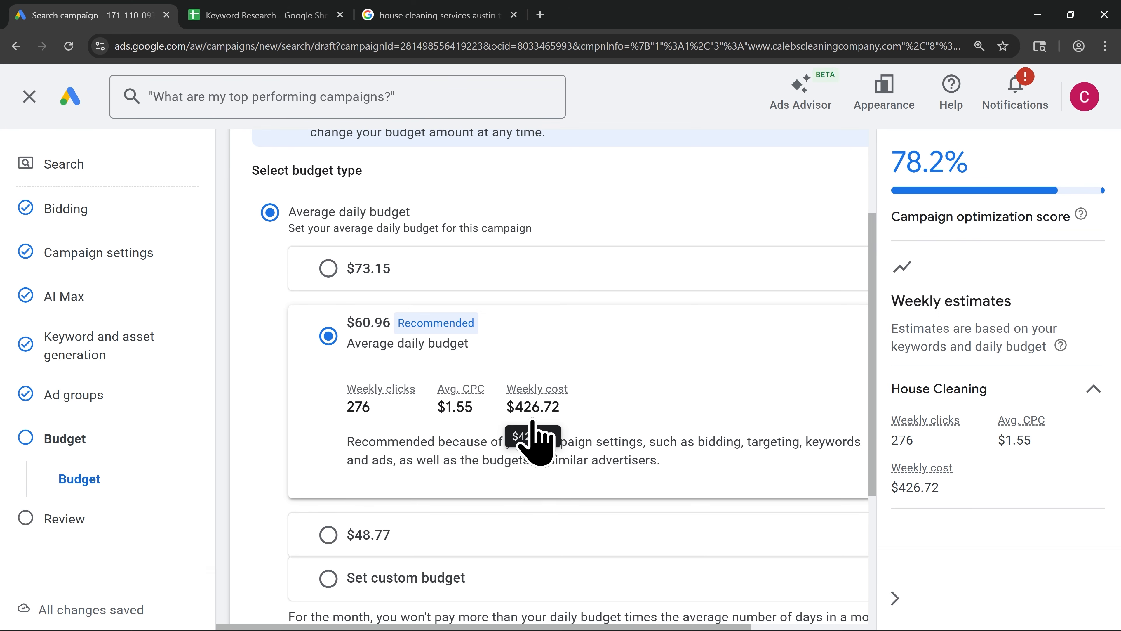
{"action": "scroll", "coordinate": [535, 443], "scroll_direction": "down", "scroll_amount": 1}
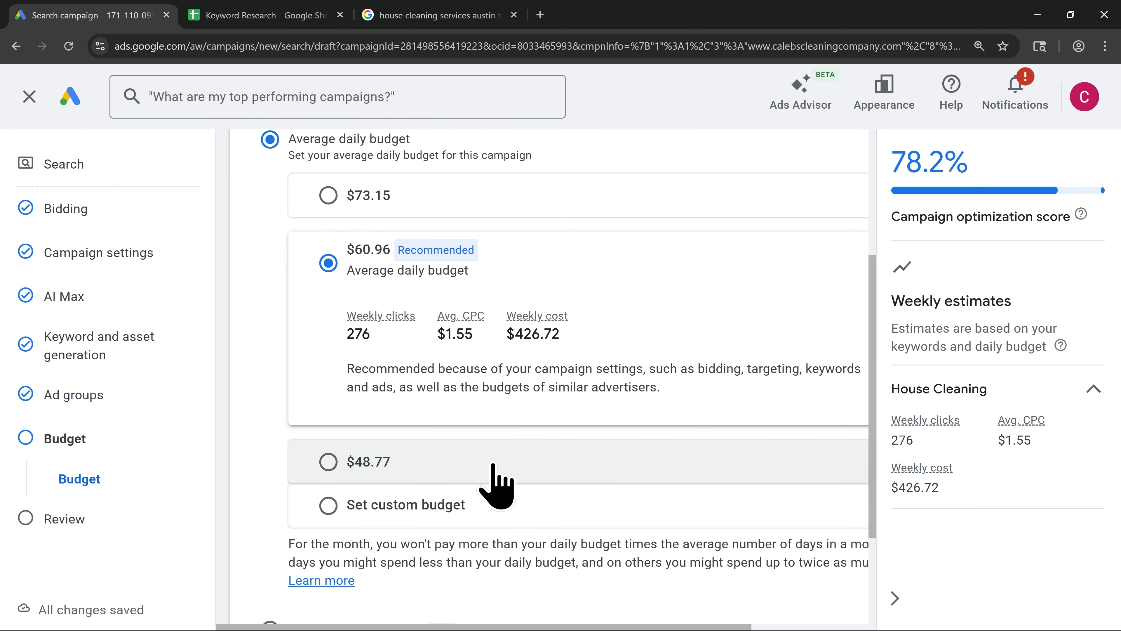
{"action": "left_click", "coordinate": [396, 517]}
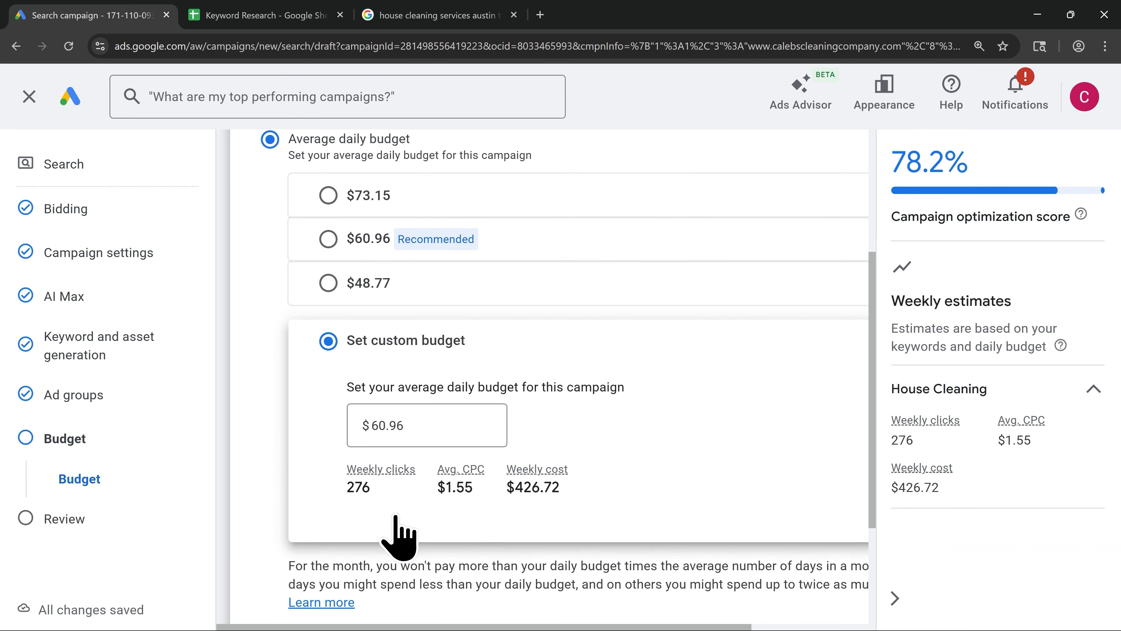
{"action": "left_click", "coordinate": [486, 422]}
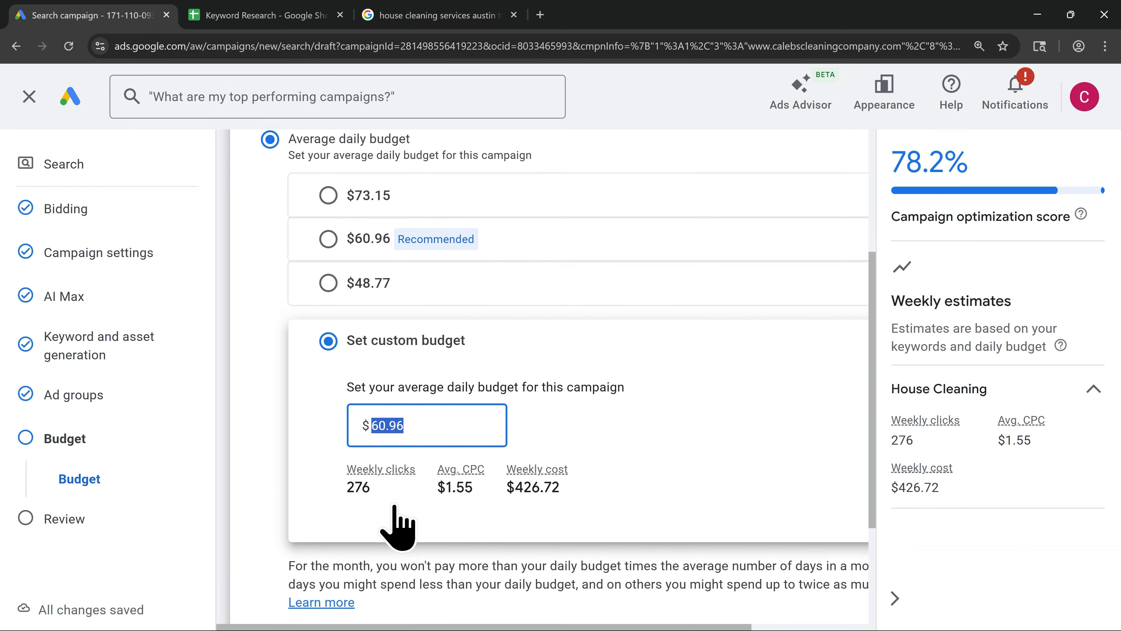
{"action": "type", "text": "100"}
{"action": "left_click", "coordinate": [395, 507]}
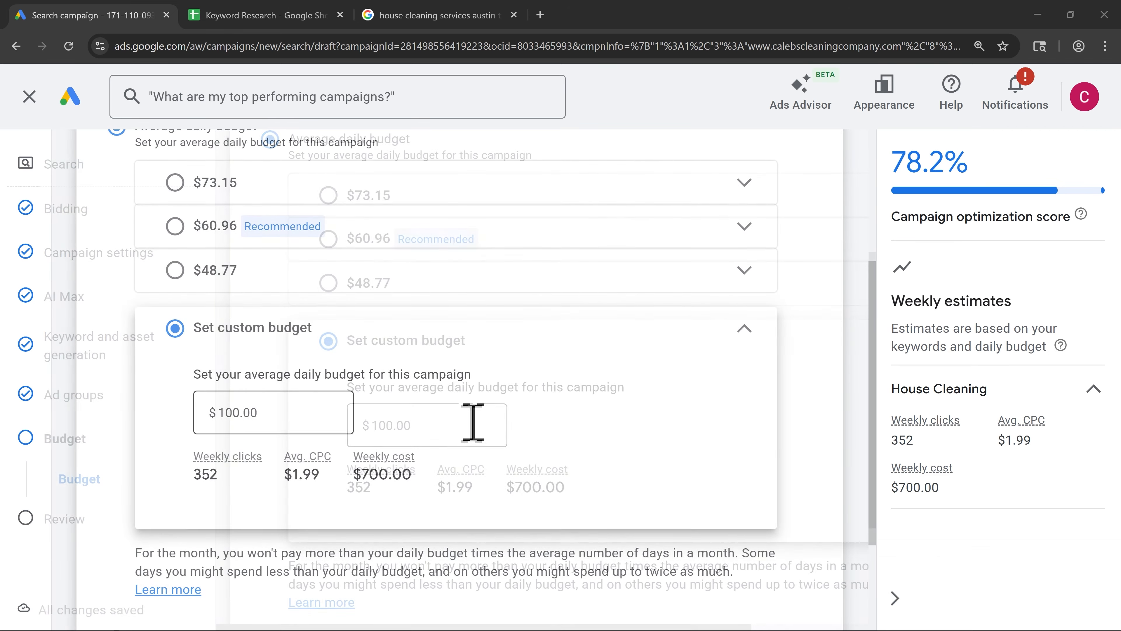
{"action": "scroll", "coordinate": [471, 423], "scroll_direction": "down", "scroll_amount": 4}
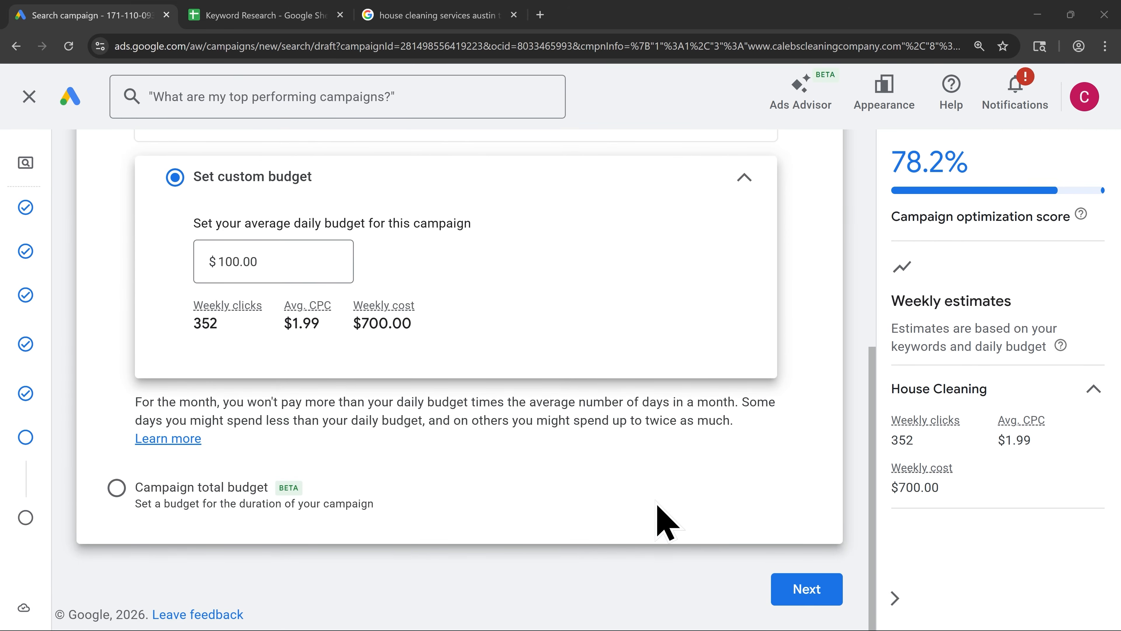
{"action": "left_click", "coordinate": [806, 592]}
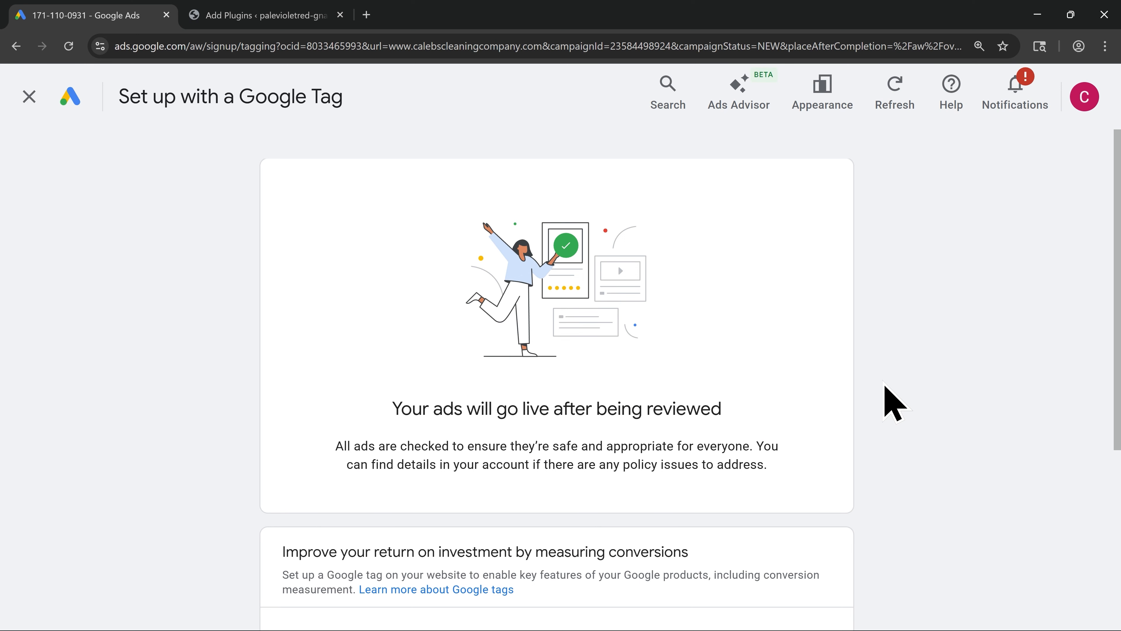
Choose manual installation for the Google tag and copy the tag's code snippet
{"action": "scroll", "coordinate": [885, 385], "scroll_direction": "down", "scroll_amount": 5}
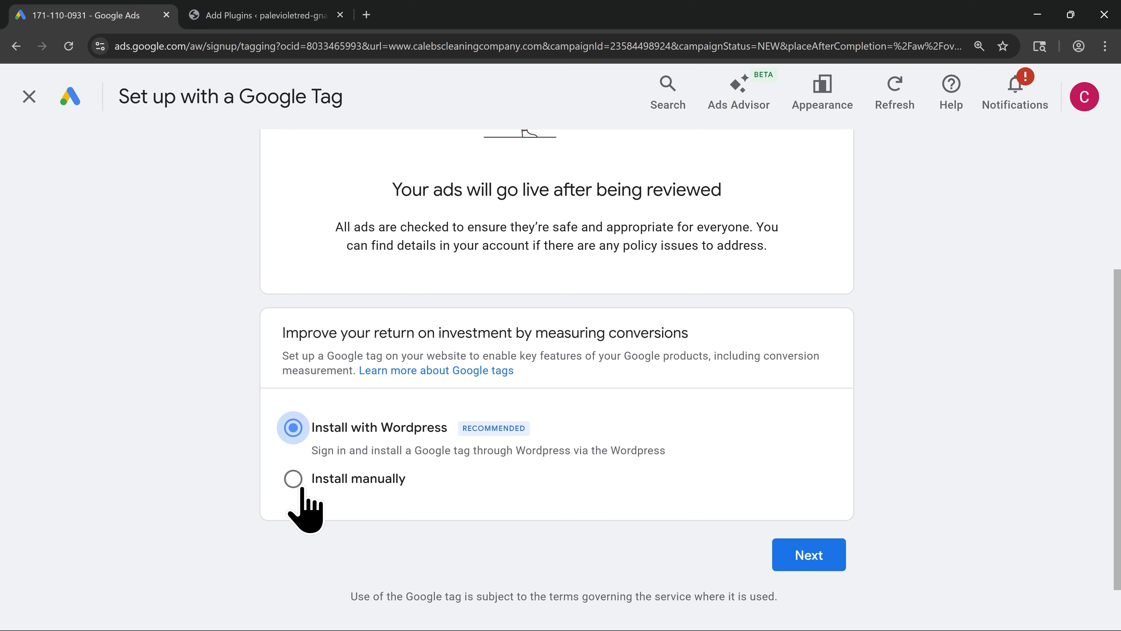
{"action": "left_click", "coordinate": [294, 479]}
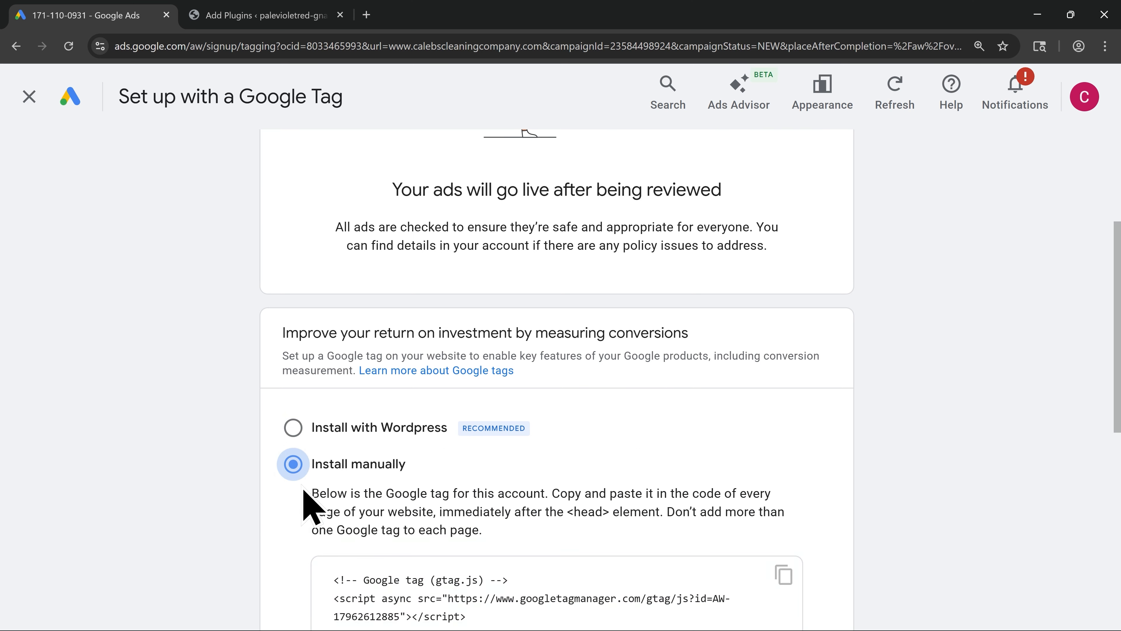
{"action": "scroll", "coordinate": [508, 483], "scroll_direction": "down", "scroll_amount": 5}
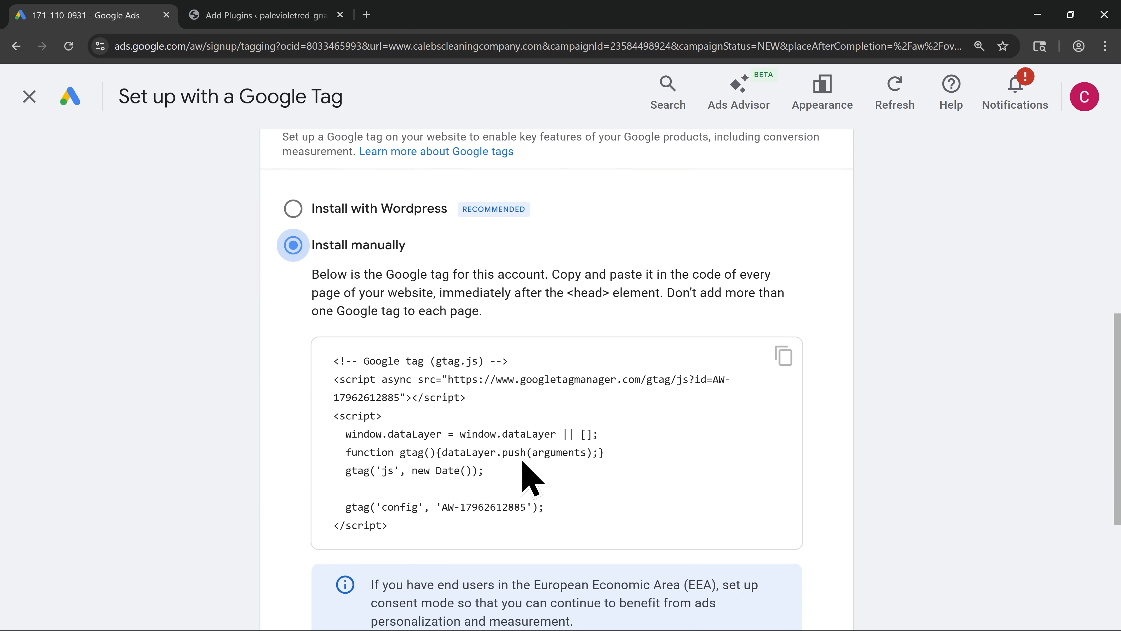
{"action": "left_click", "coordinate": [791, 368]}
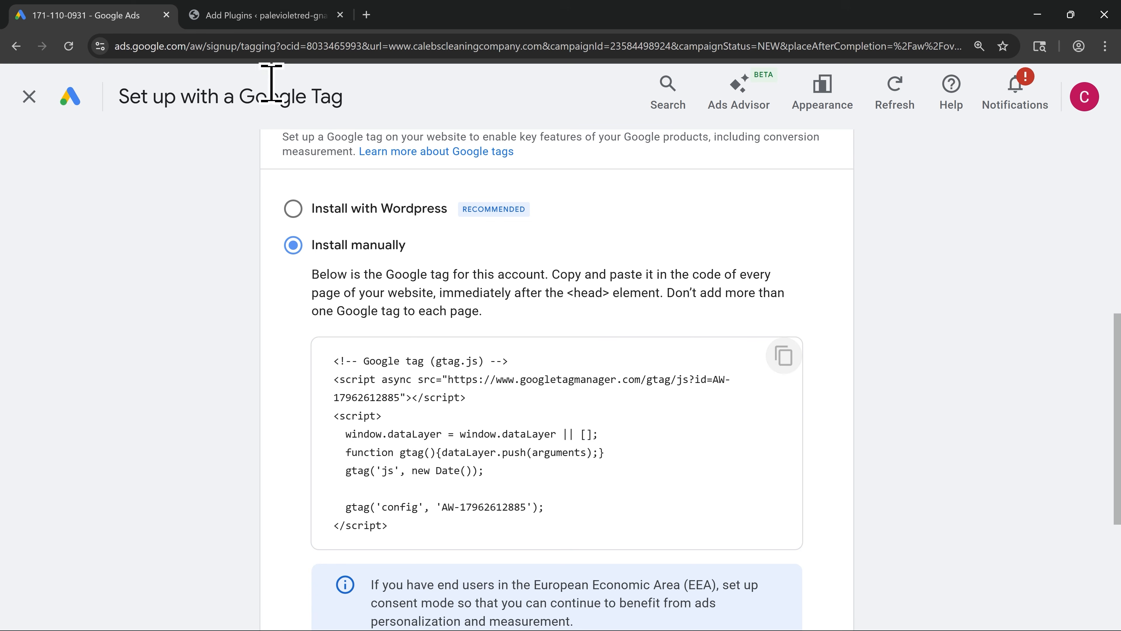
Switch to the WordPress site, paste the Google tag code into the Header section of WPCode's global Header & Footer settings, and save
{"action": "left_click", "coordinate": [267, 18]}
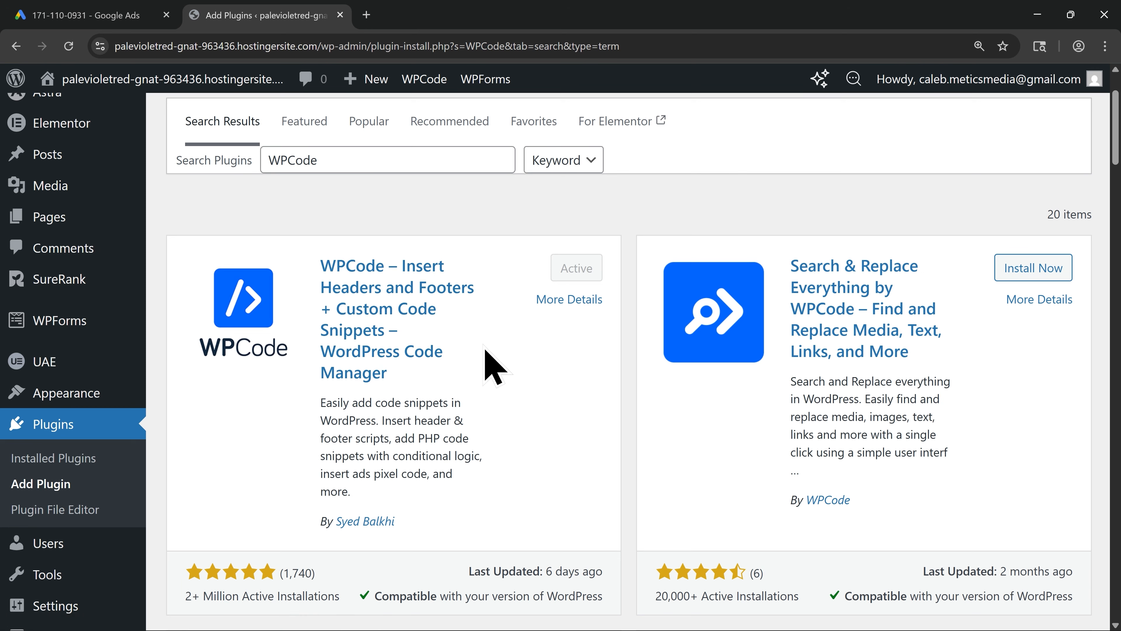
{"action": "scroll", "coordinate": [245, 431], "scroll_direction": "down", "scroll_amount": 3}
{"action": "mouse_move", "coordinate": [102, 576]}
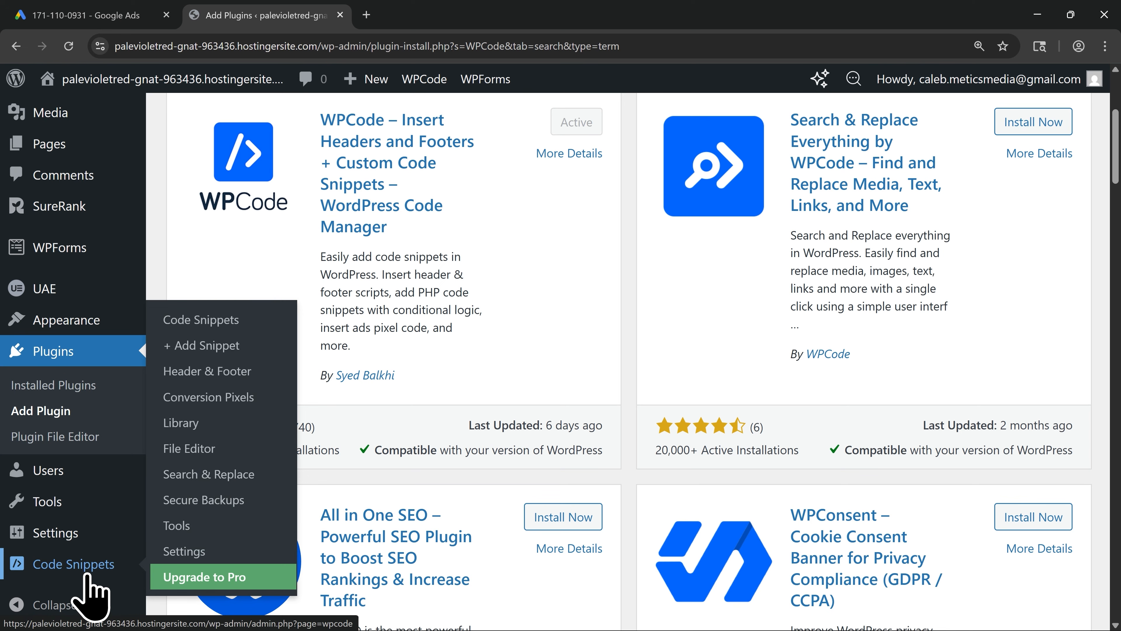
{"action": "left_click", "coordinate": [216, 375]}
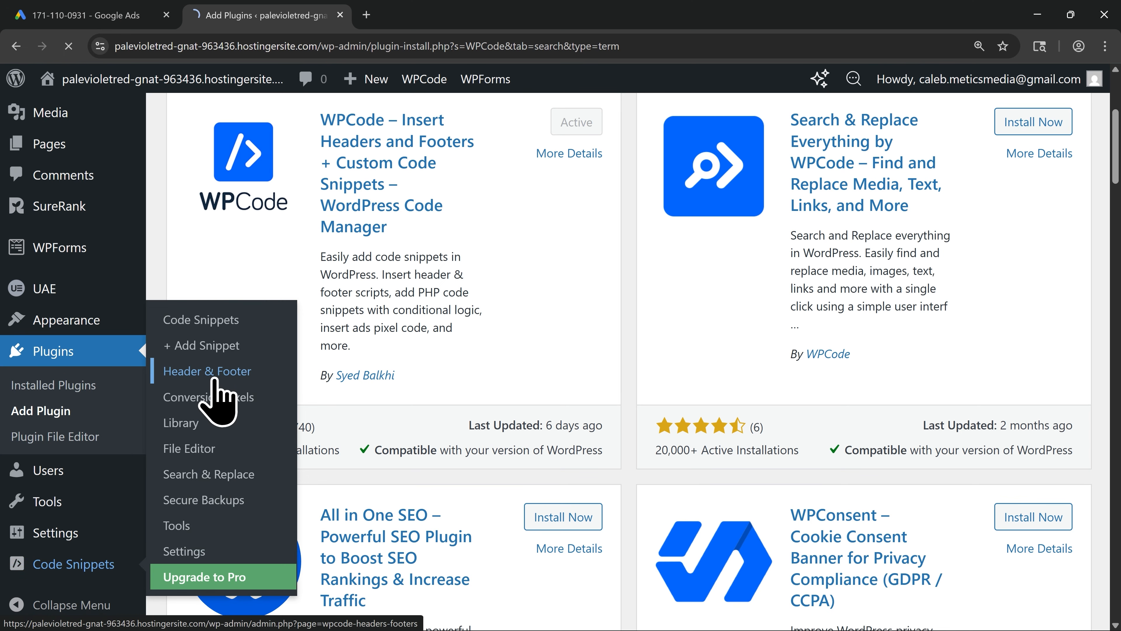
{"action": "scroll", "coordinate": [217, 382], "scroll_direction": "down", "scroll_amount": 3}
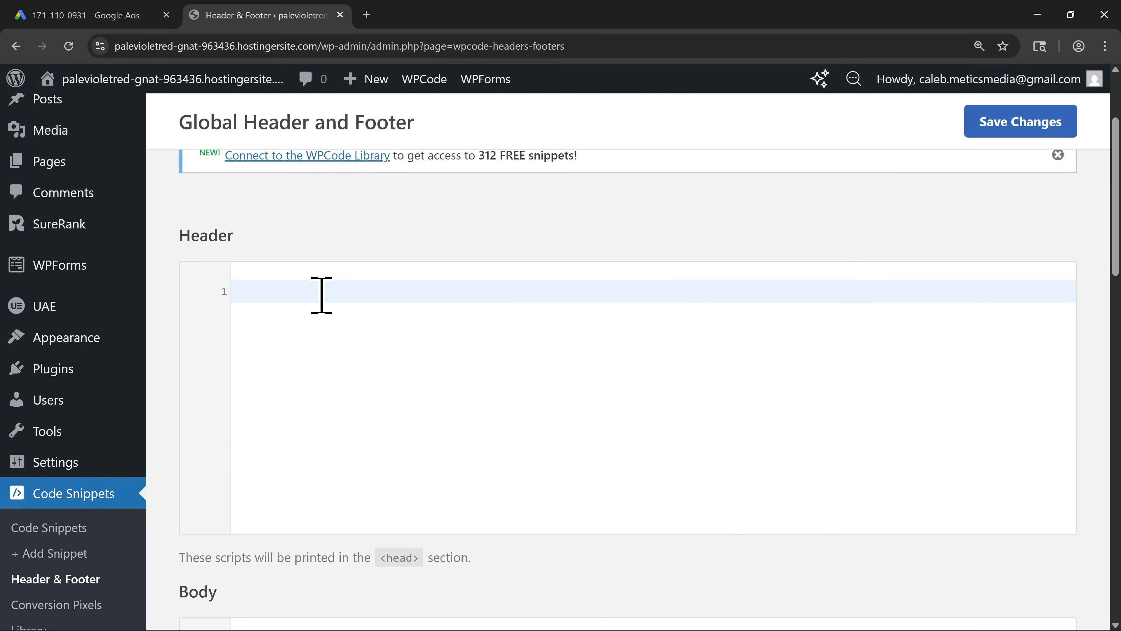
{"action": "key", "text": "ctrl+v"}
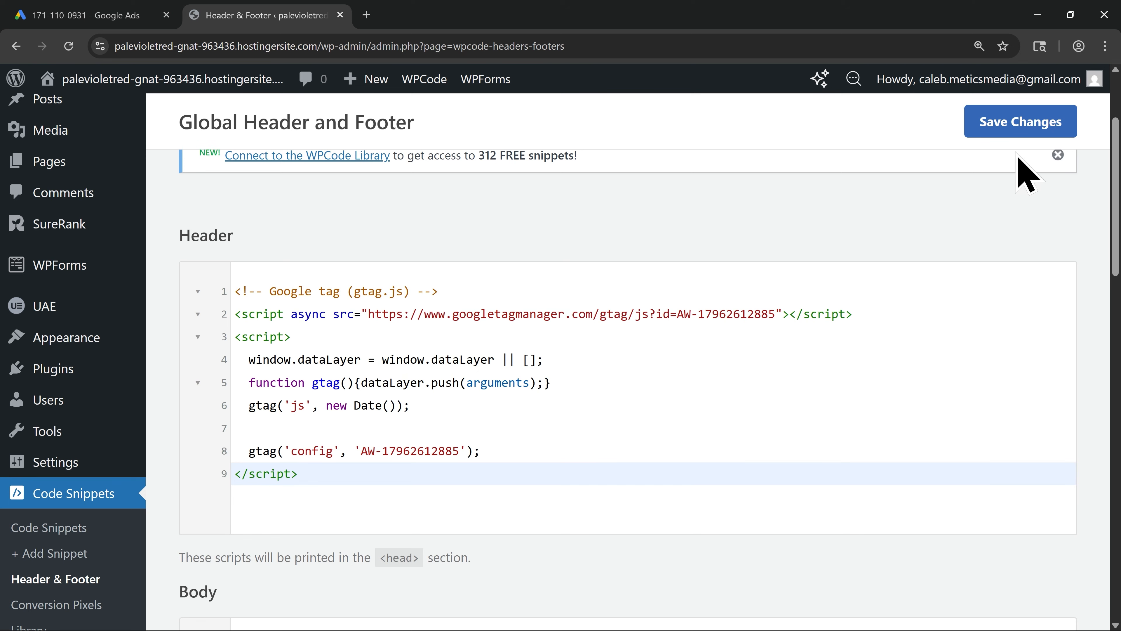
{"action": "left_click", "coordinate": [1018, 133]}
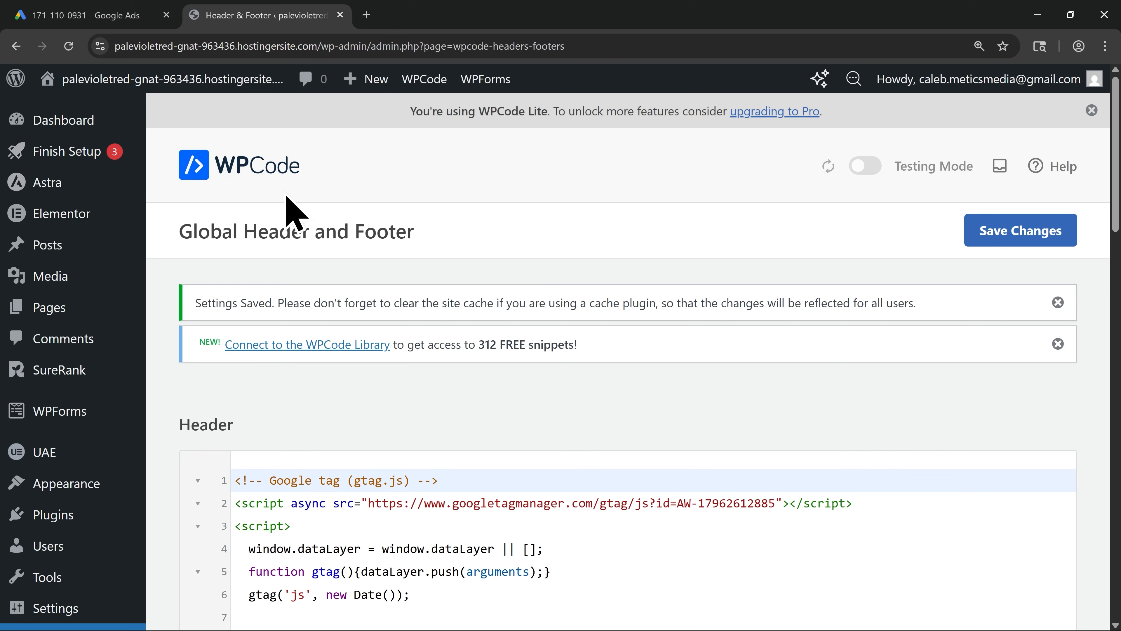
Return to the Google Ads tag setup and test the tag's installation on the website
{"action": "left_click", "coordinate": [121, 20]}
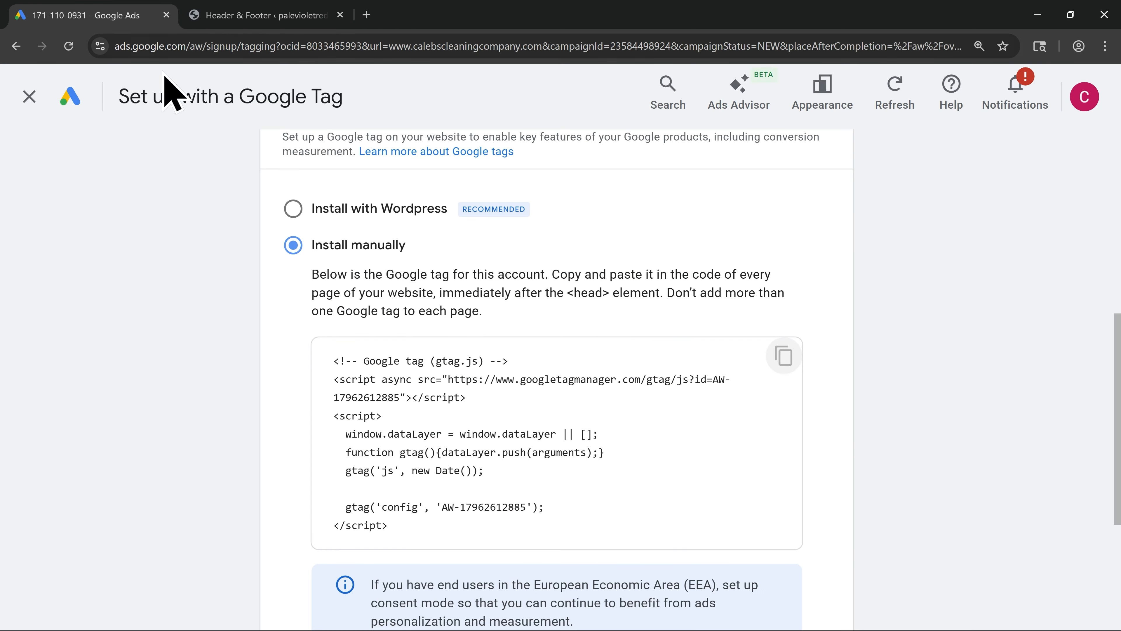
{"action": "scroll", "coordinate": [518, 333], "scroll_direction": "down", "scroll_amount": 5}
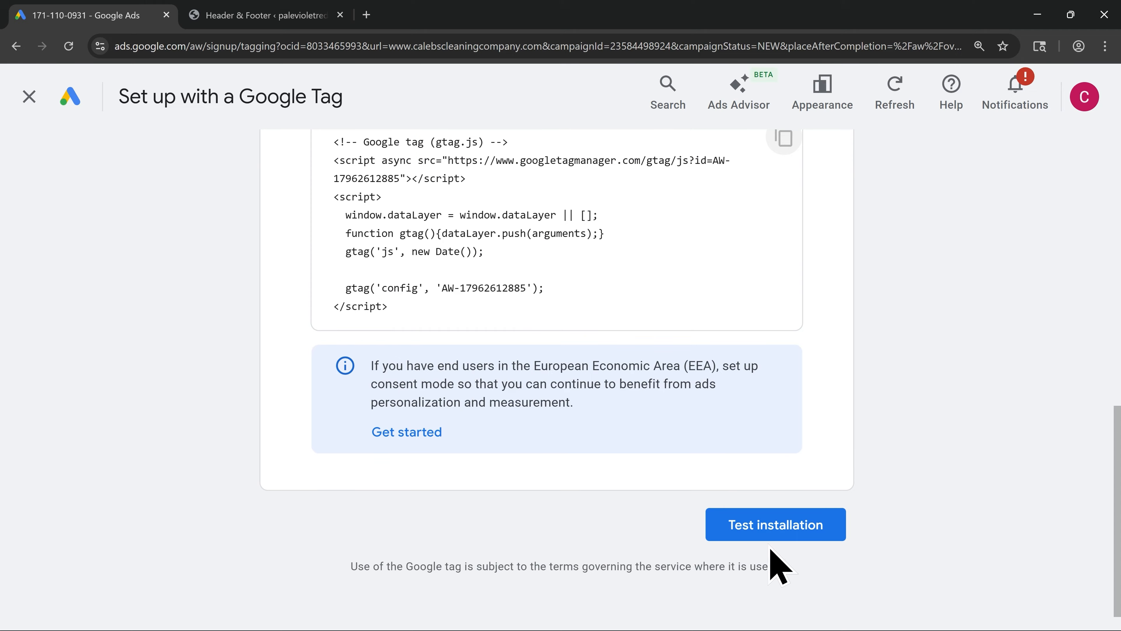
{"action": "left_click", "coordinate": [775, 537]}
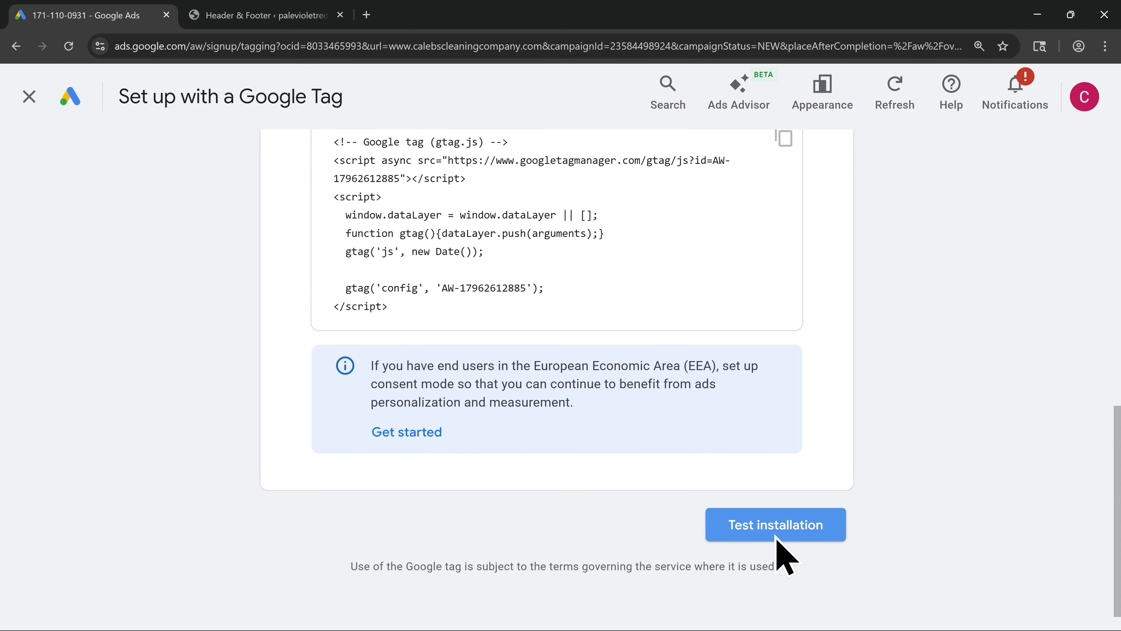
Email the Google tag instructions, postpone the tag setup, and continue to the campaign overview
{"action": "scroll", "coordinate": [625, 446], "scroll_direction": "down", "scroll_amount": 2}
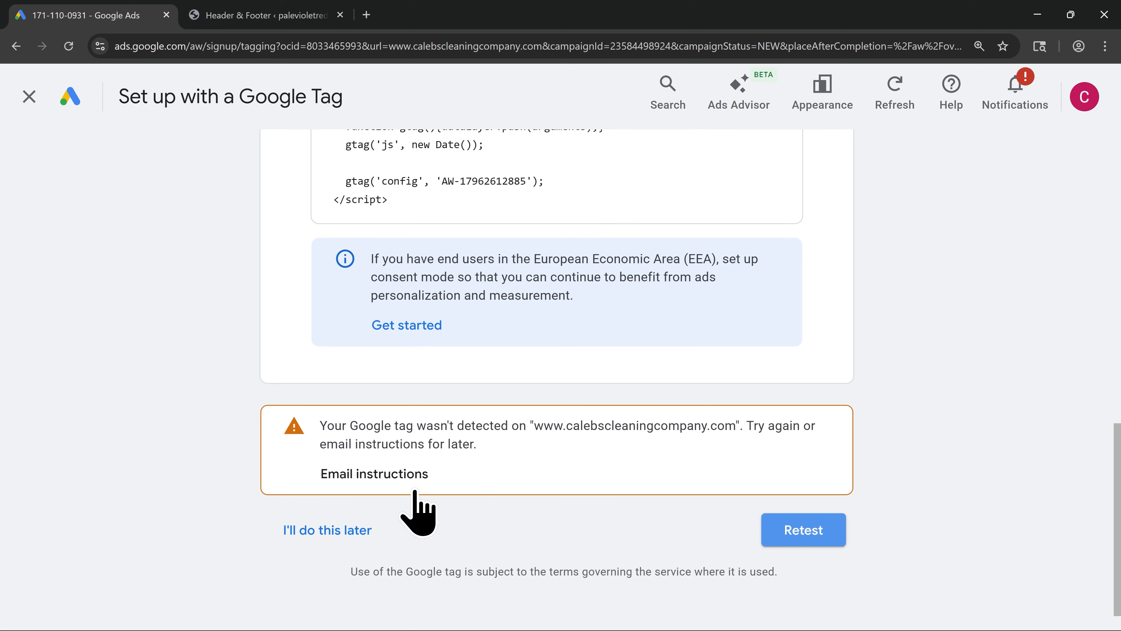
{"action": "left_click", "coordinate": [384, 485]}
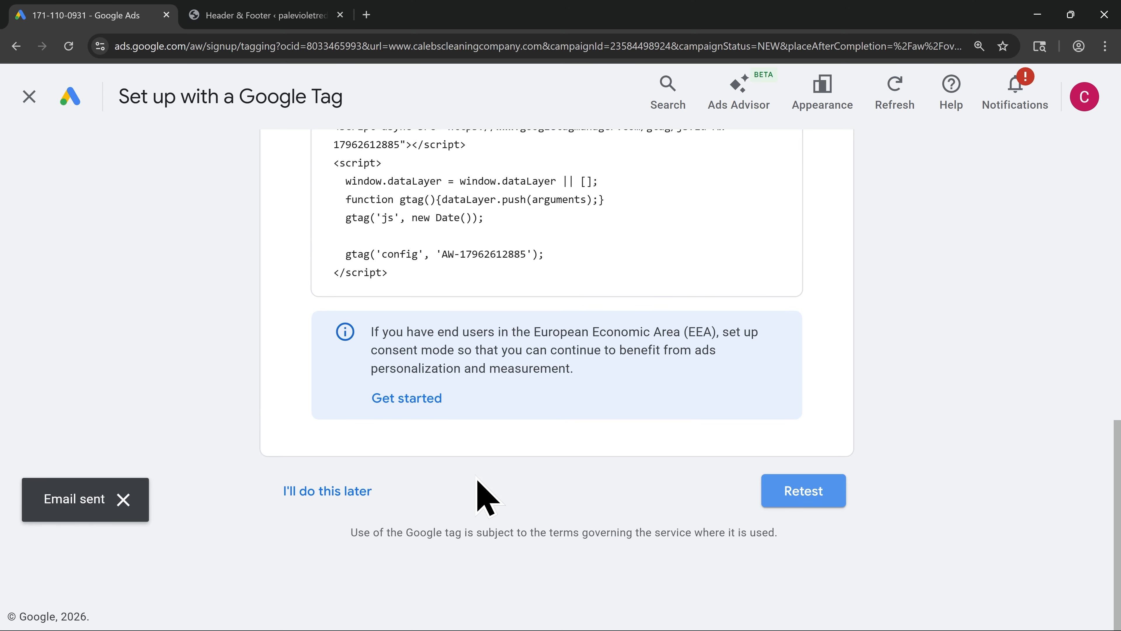
{"action": "left_click", "coordinate": [336, 495]}
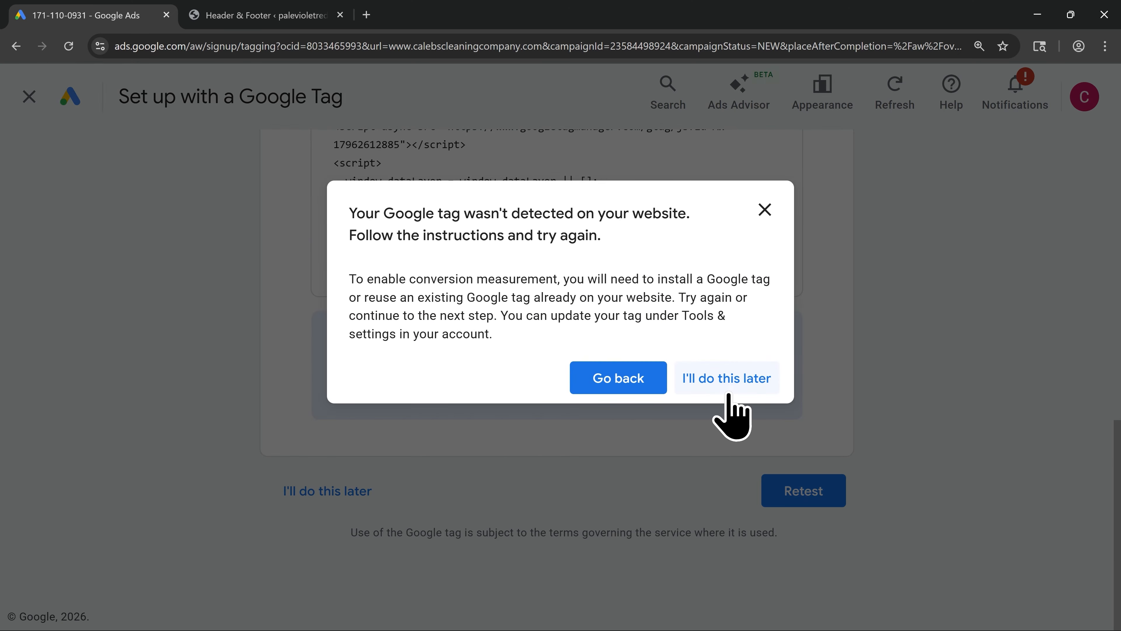
{"action": "left_click", "coordinate": [727, 379]}
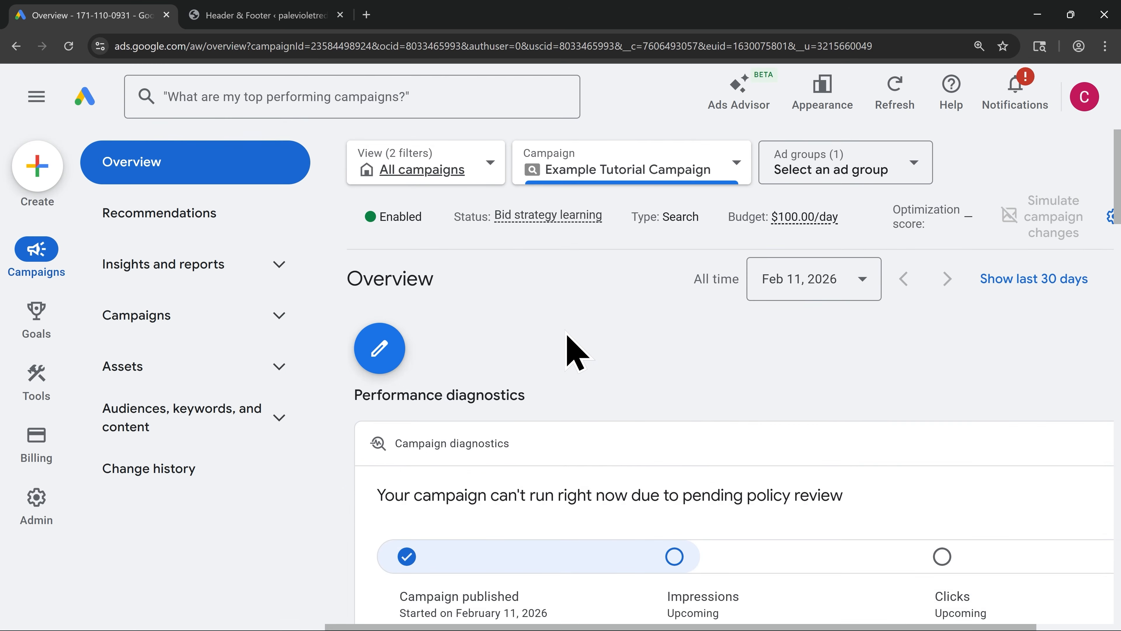